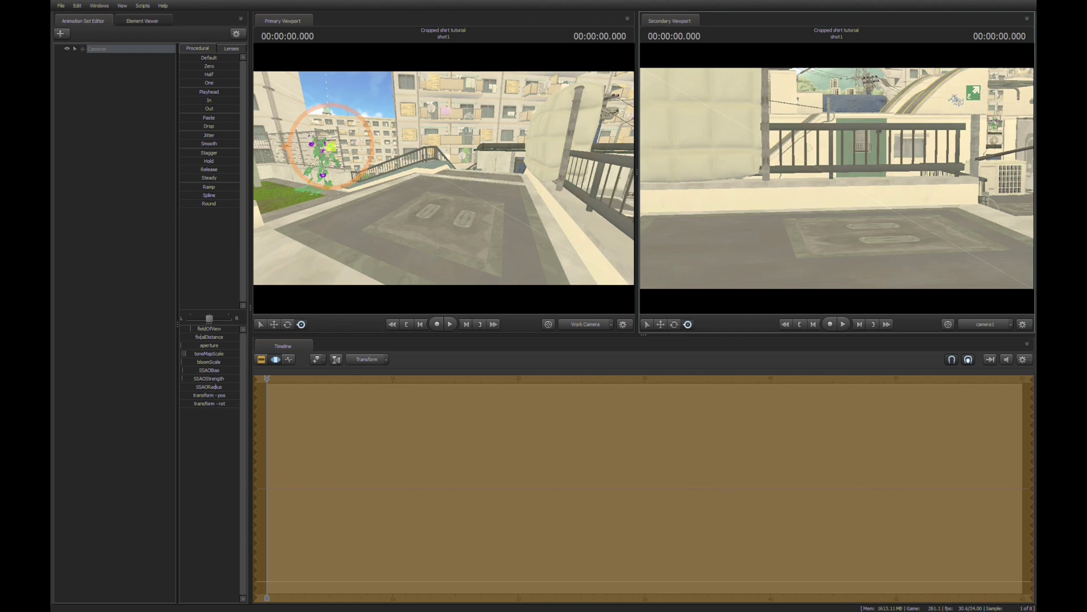
# - Pull camera1 back in the secondary viewport so the whole octoling character is framed from the front
pyautogui.moveTo(444, 178)
pyautogui.mouseDown()
pyautogui.moveTo(435, 156)
pyautogui.moveTo(447, 183)
pyautogui.mouseUp()
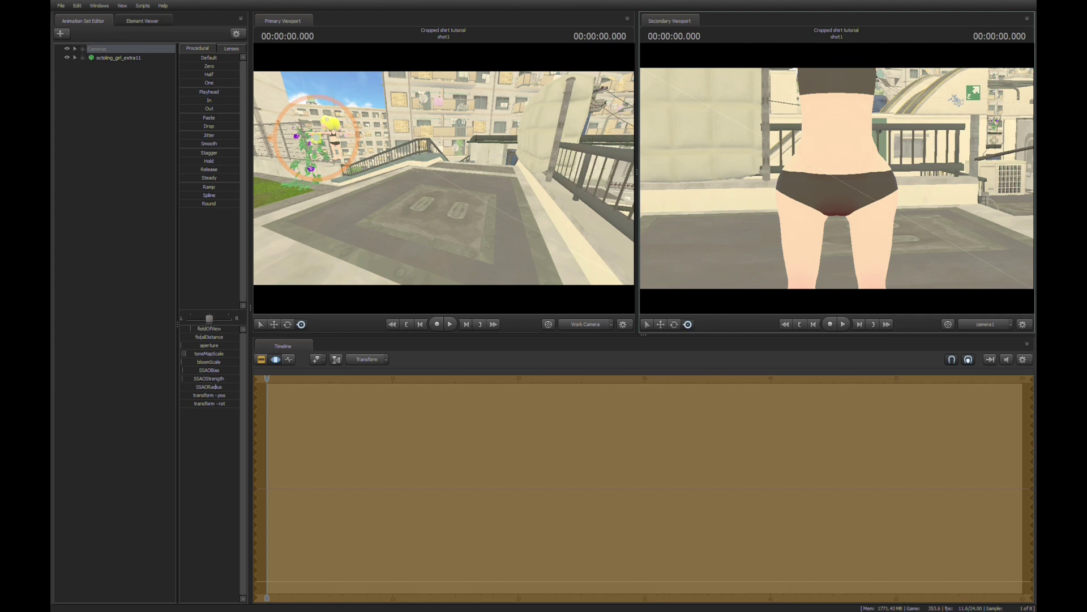
pyautogui.press('s')
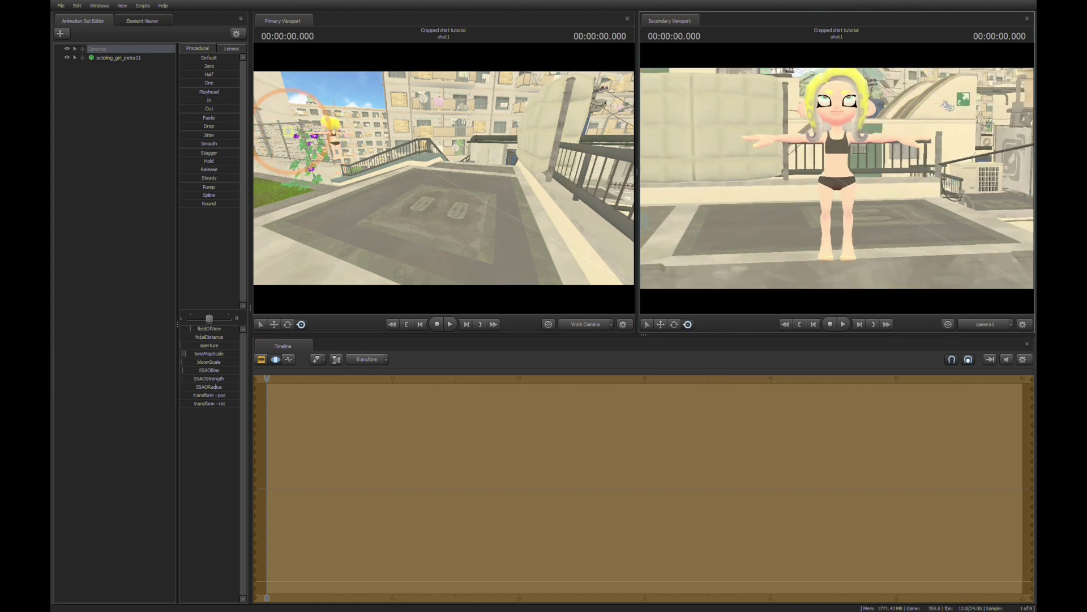
pyautogui.press('s')
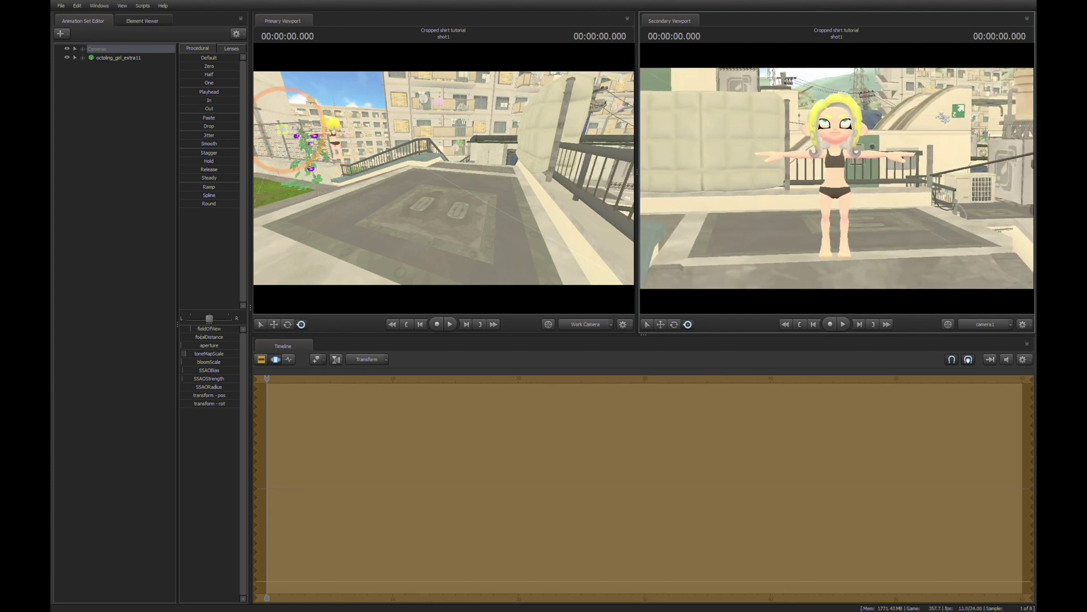
pyautogui.press('w')
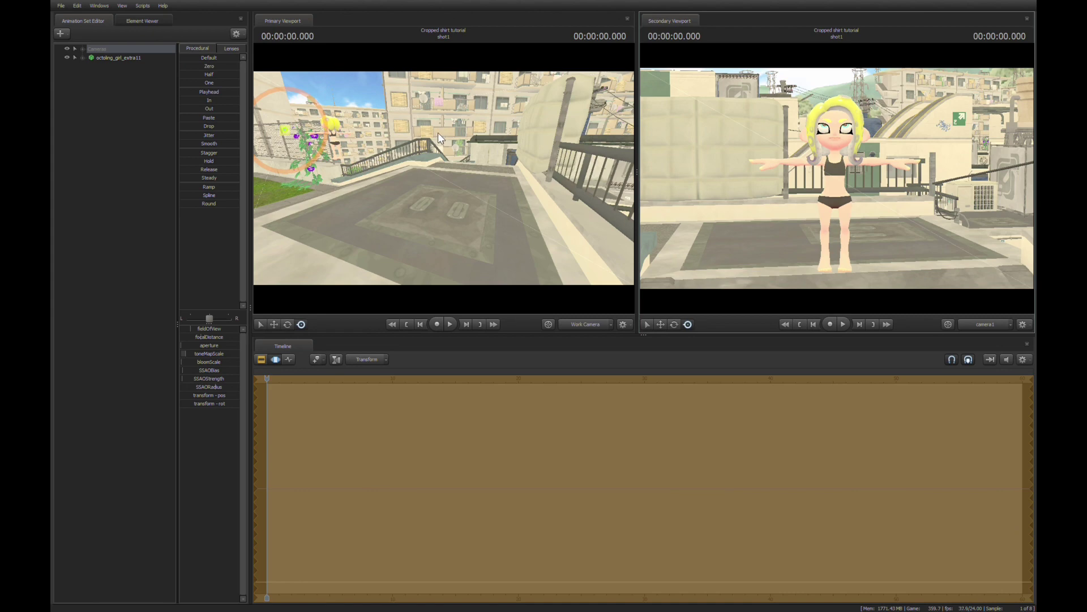
# - Frame the octoling from the front with the work camera in the primary viewport
pyautogui.moveTo(507, 249); pyautogui.dragTo(396, 181)
pyautogui.press('w')
pyautogui.moveTo(471, 200); pyautogui.dragTo(543, 187)
pyautogui.press('w')
pyautogui.press('w')
pyautogui.press('a')
pyautogui.press('s')
pyautogui.moveTo(500, 227); pyautogui.dragTo(502, 227)
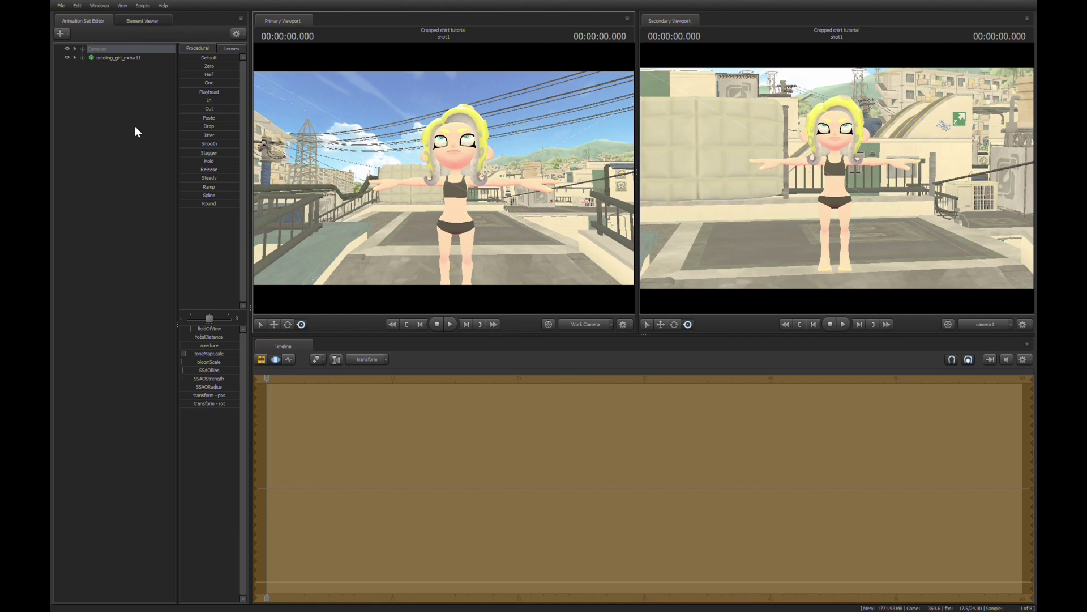
# - Adjust the octoling's eyes to look straight ahead, and add the har_oct0041 hair model to the scene
pyautogui.click(123, 57)
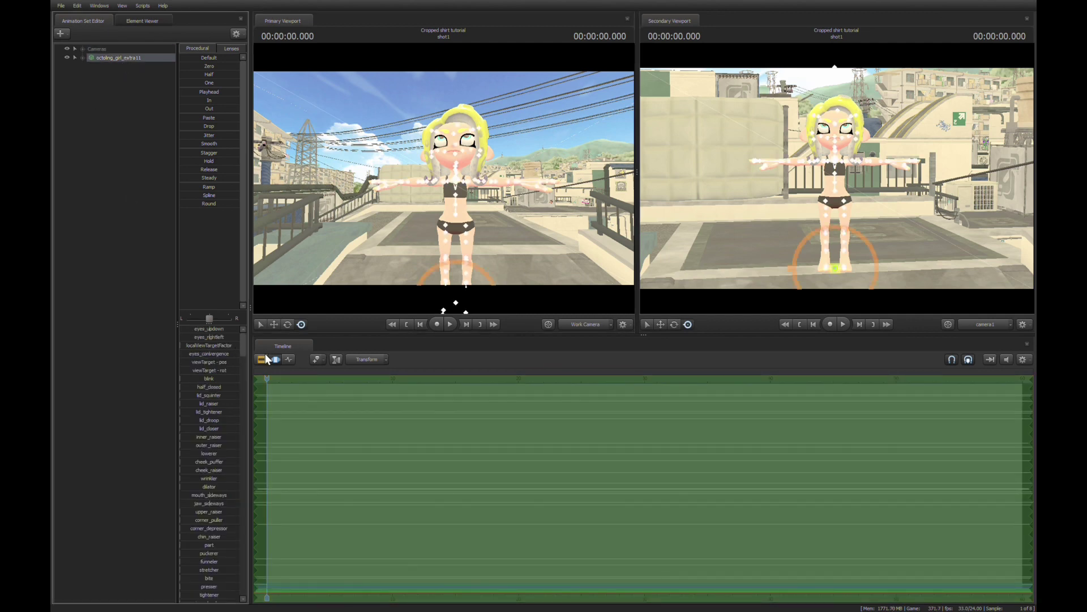
pyautogui.click(209, 329)
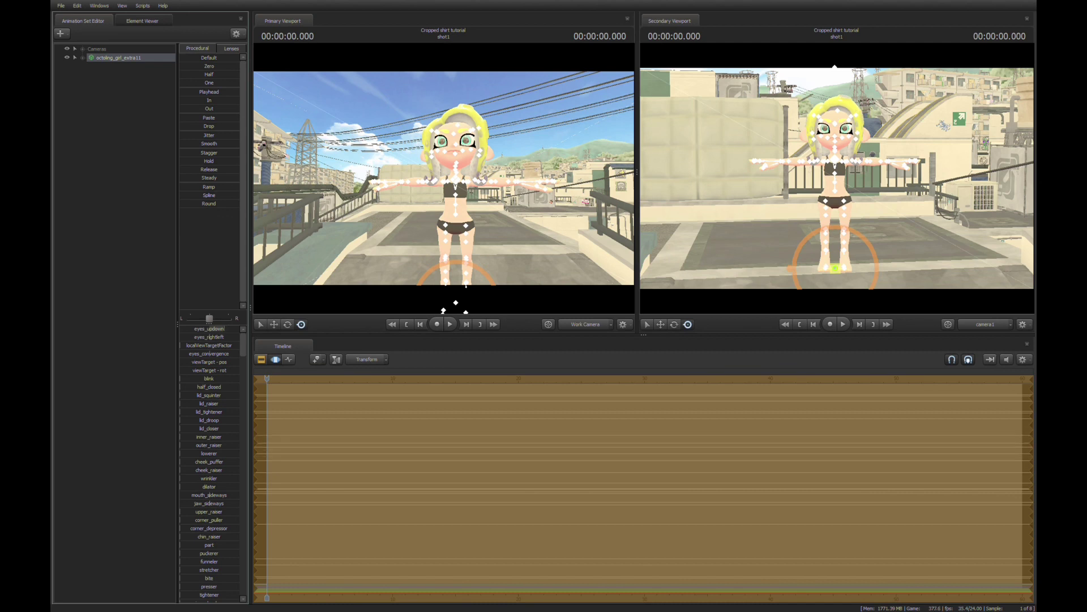
pyautogui.click(113, 90)
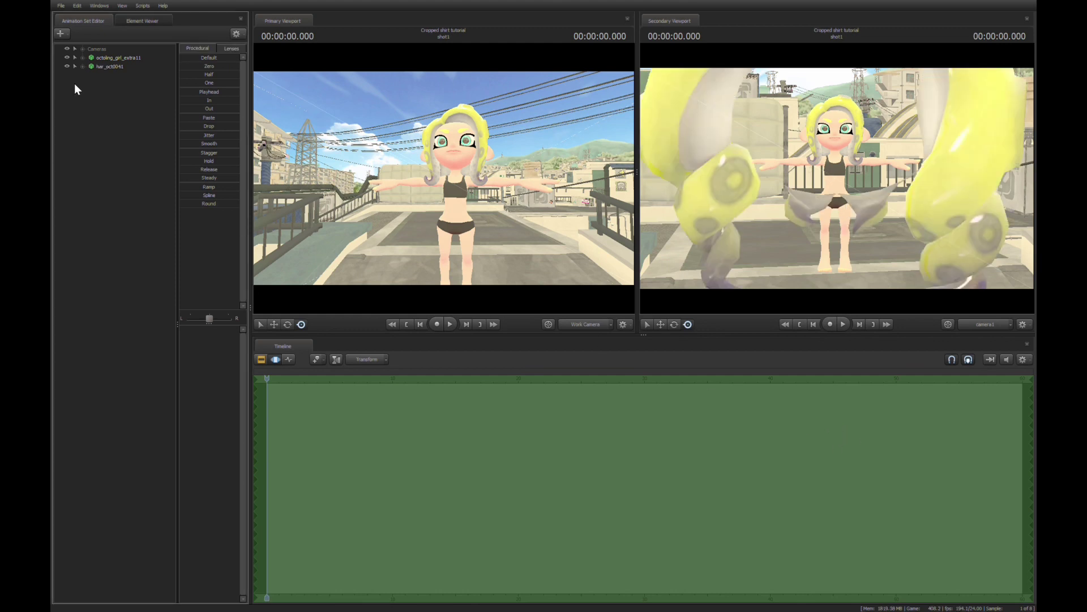
# - Pull camera1 back and turn it so the octoling and the separate hair model are both in view
pyautogui.click(748, 191)
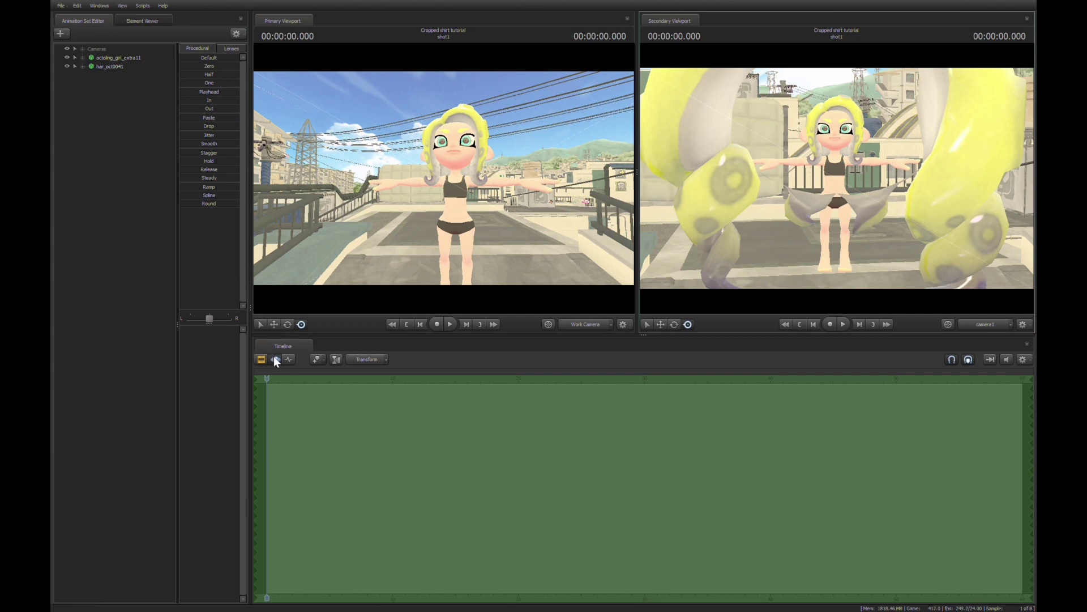
pyautogui.click(274, 357)
pyautogui.click(749, 212)
pyautogui.click(94, 50)
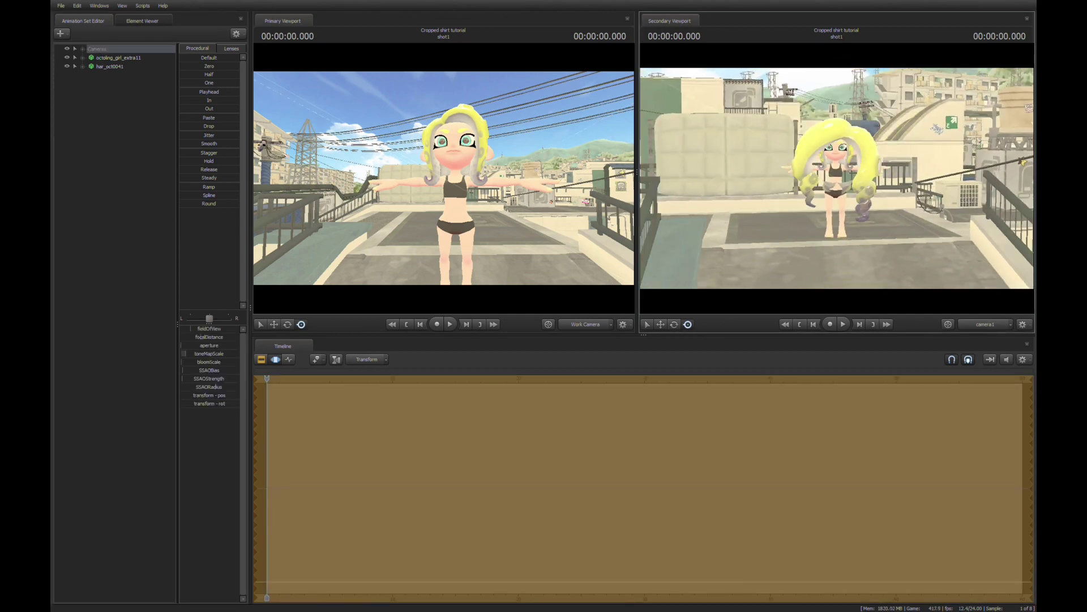
pyautogui.moveTo(837, 178); pyautogui.dragTo(761, 191)
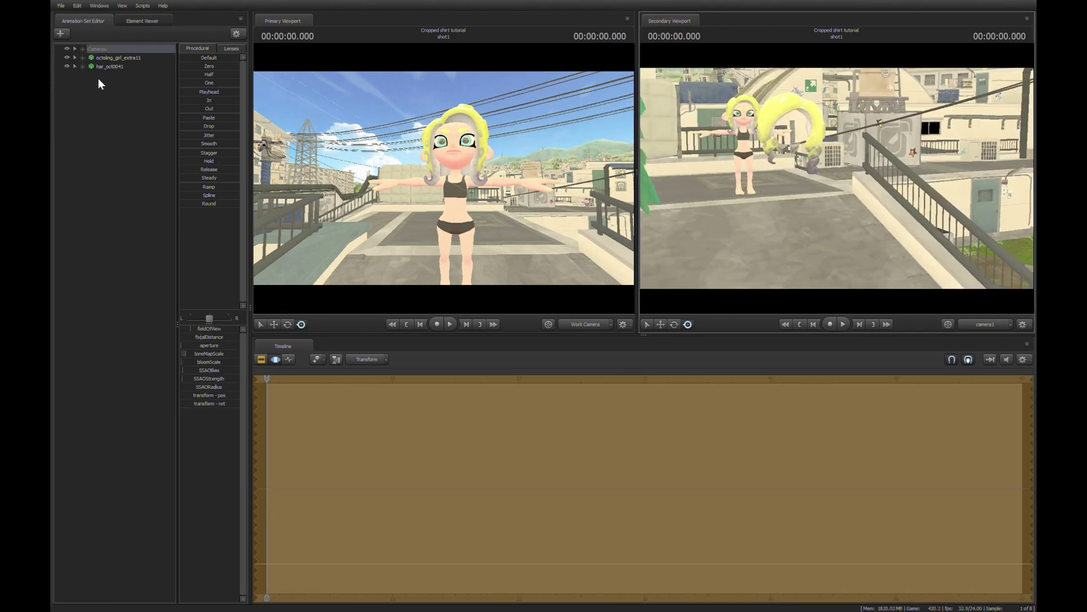
# - Lock the hair model's Head_Root bone to the octoling's bip_head bone
pyautogui.click(81, 57)
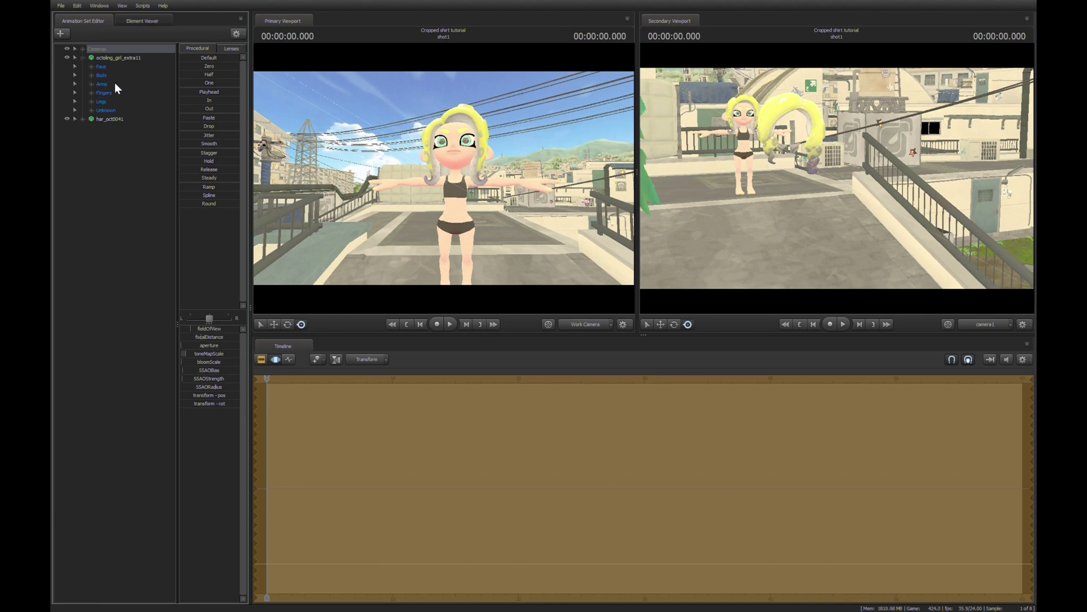
pyautogui.click(90, 66)
pyautogui.click(91, 66)
pyautogui.click(91, 74)
pyautogui.click(92, 207)
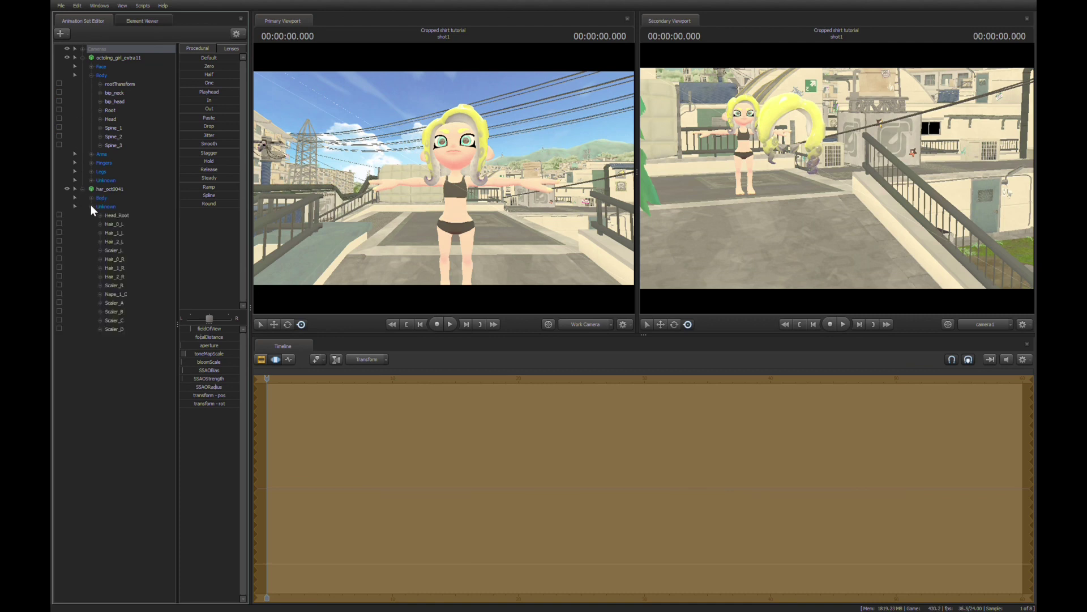
pyautogui.click(117, 101)
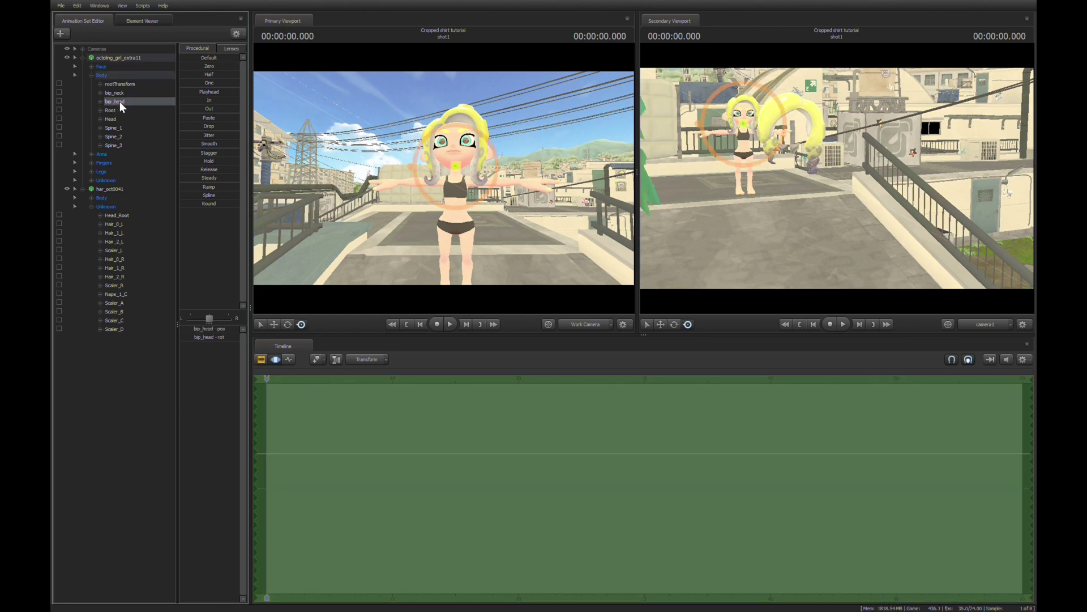
pyautogui.moveTo(120, 101); pyautogui.dragTo(122, 218)
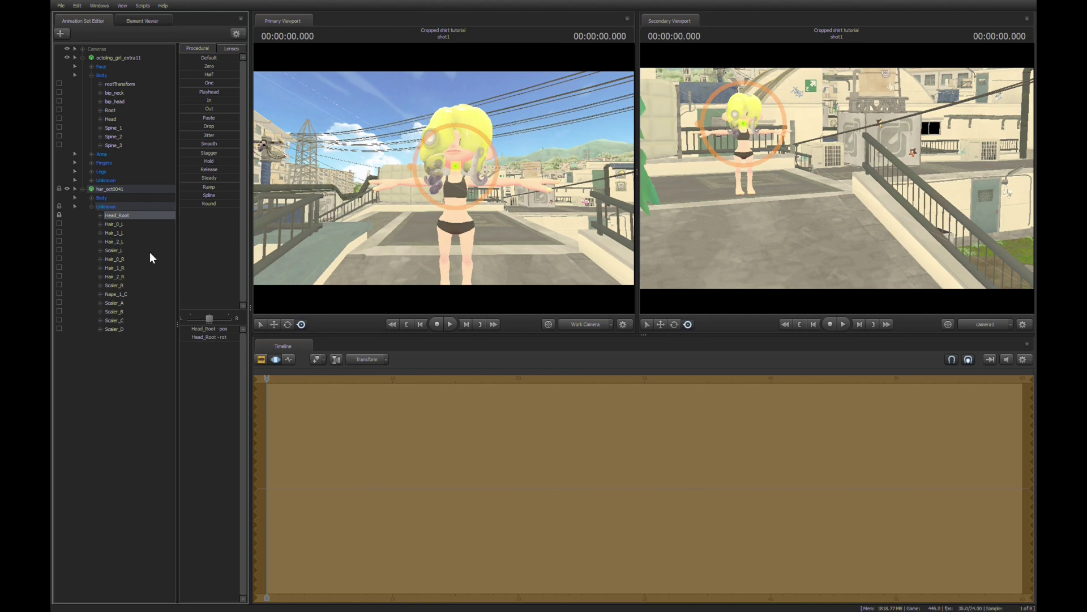
pyautogui.click(289, 325)
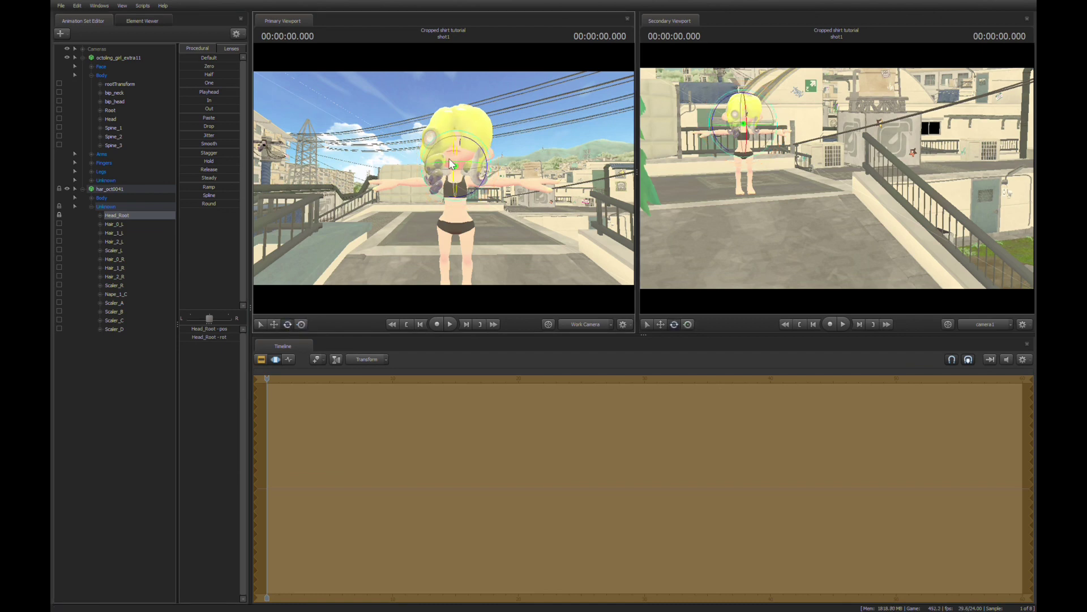
pyautogui.moveTo(443, 160); pyautogui.dragTo(488, 161)
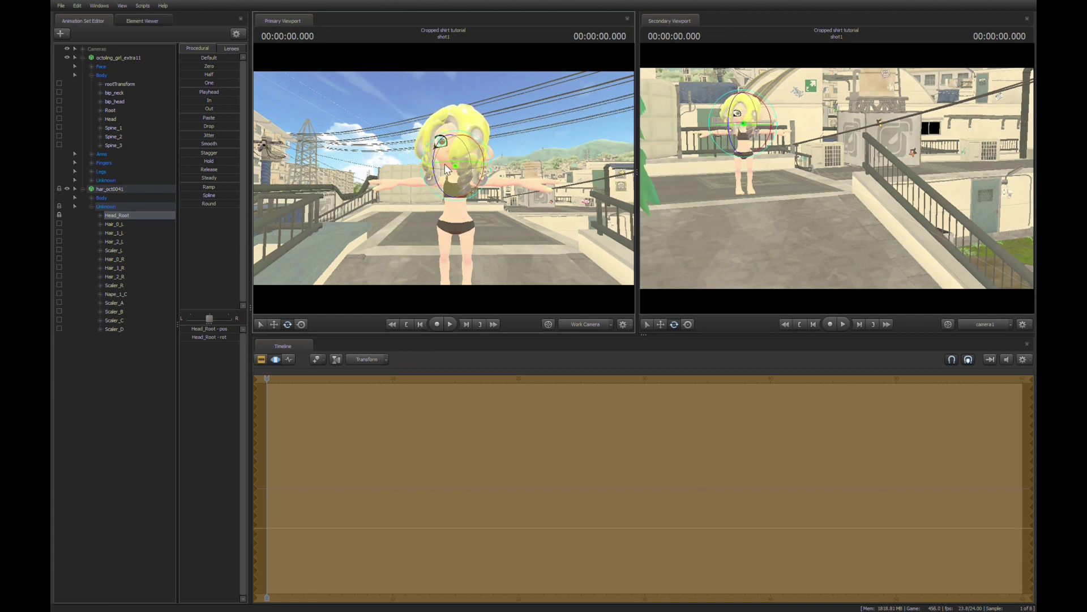
pyautogui.moveTo(444, 164); pyautogui.dragTo(470, 160)
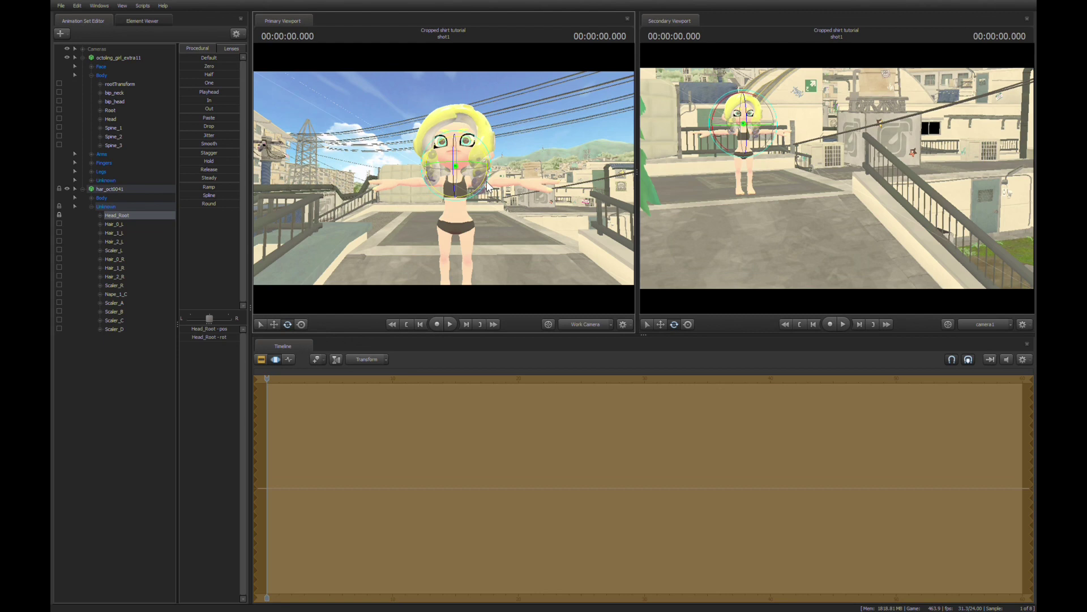
pyautogui.hotkey('ctrl', 'z')
pyautogui.hotkey('ctrl', 'z')
pyautogui.hotkey('ctrl', 'z')
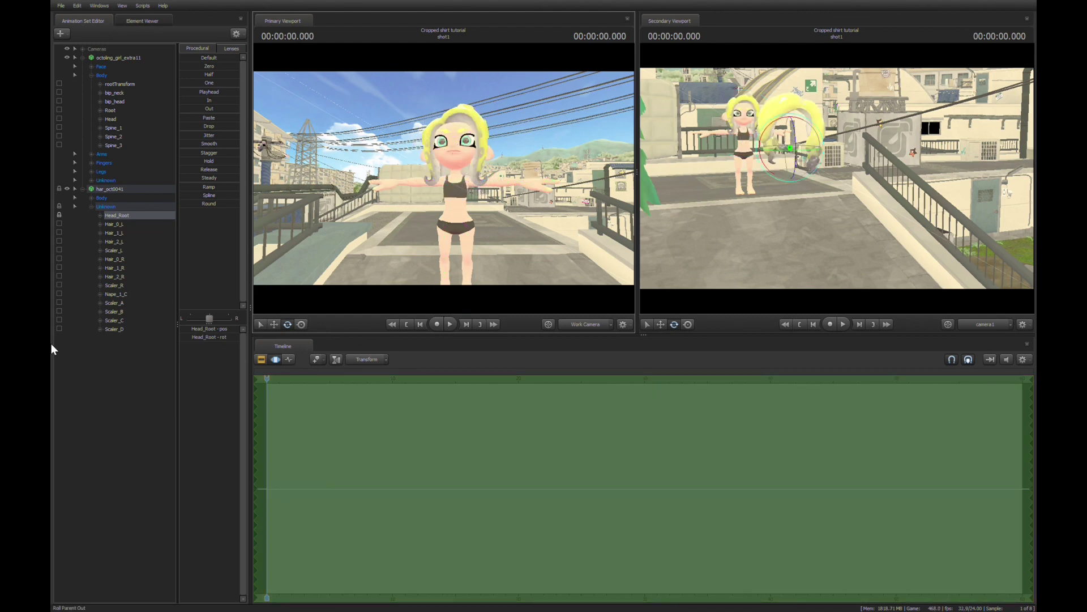
# - Hide the built-in hair of the octoling_girl_extra11 model
pyautogui.click(121, 366)
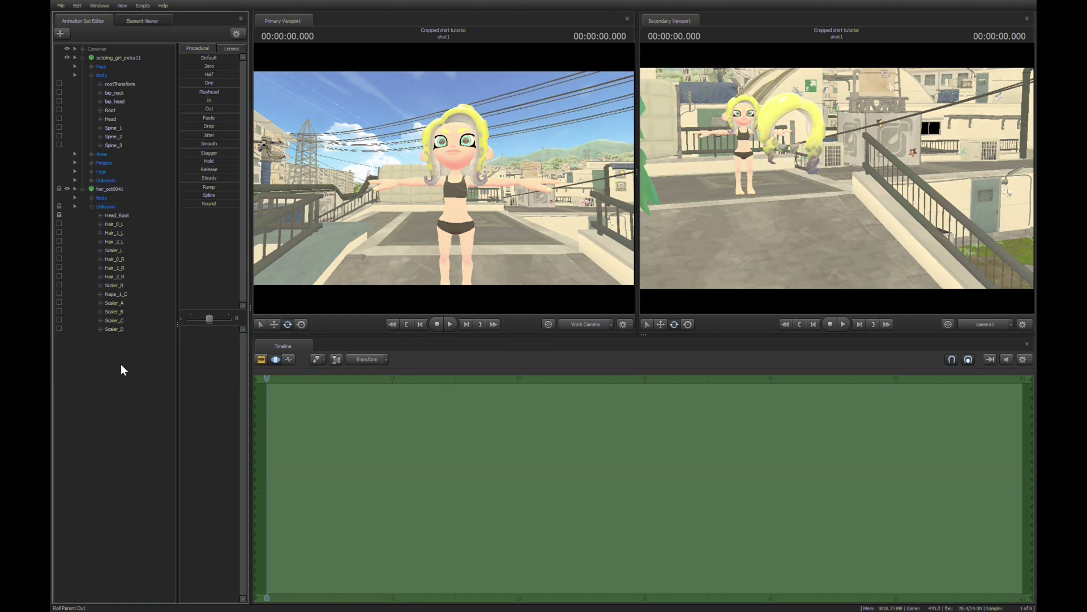
pyautogui.click(124, 57)
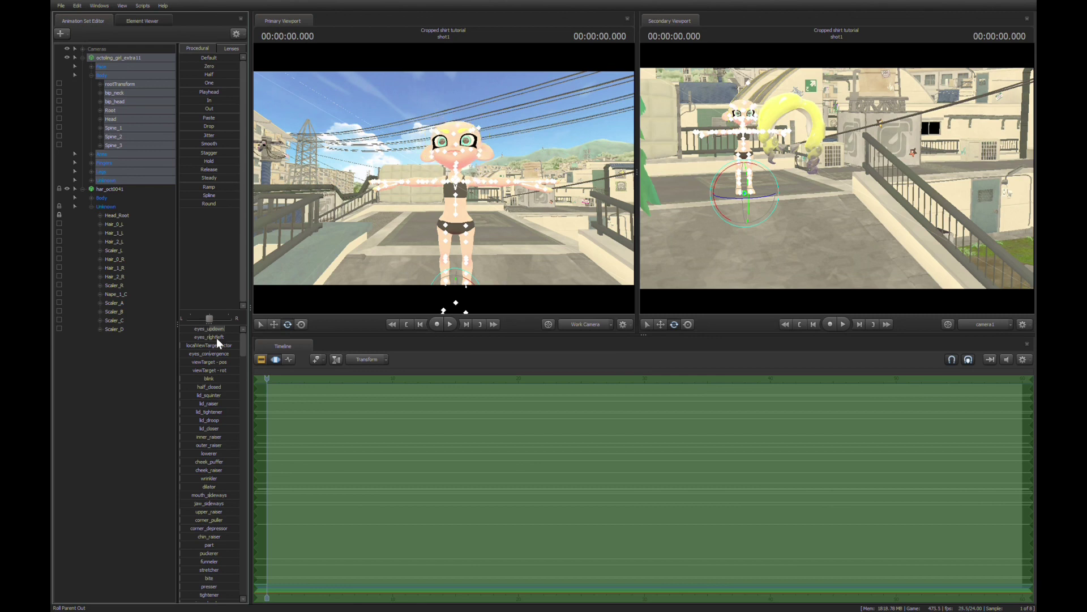
pyautogui.click(138, 415)
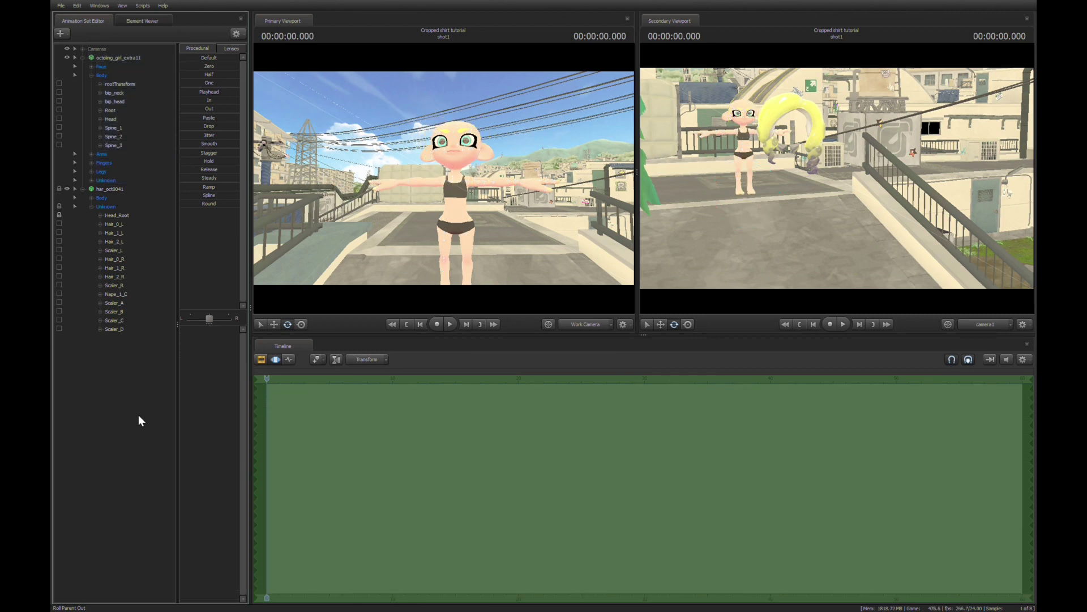
# - Zero the hair's Head_Root bone onto the octoling's head and rotate the hair to face forward
pyautogui.click(114, 102)
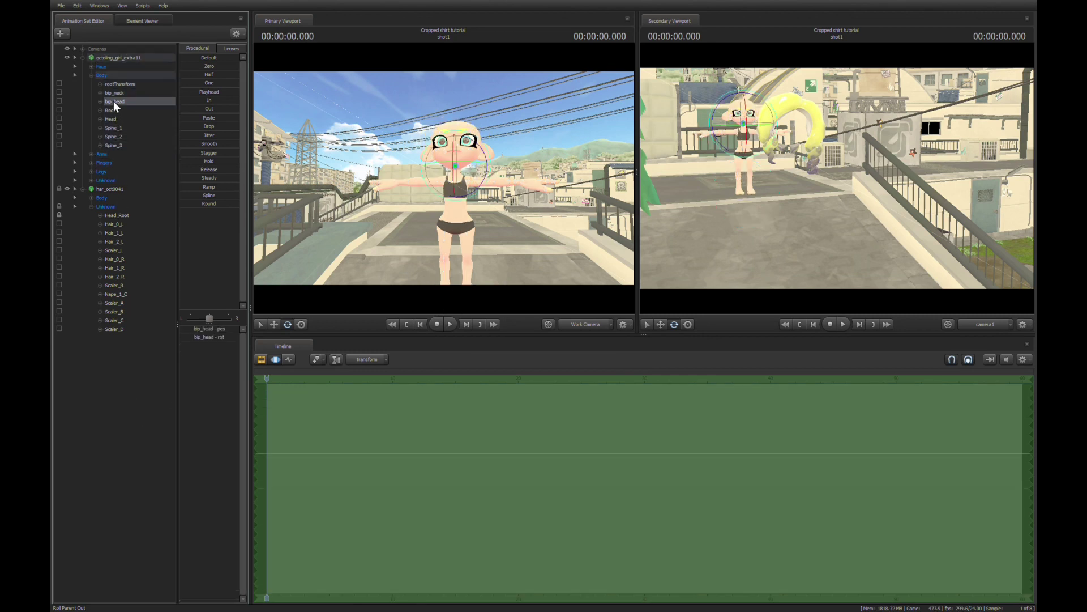
pyautogui.click(124, 216)
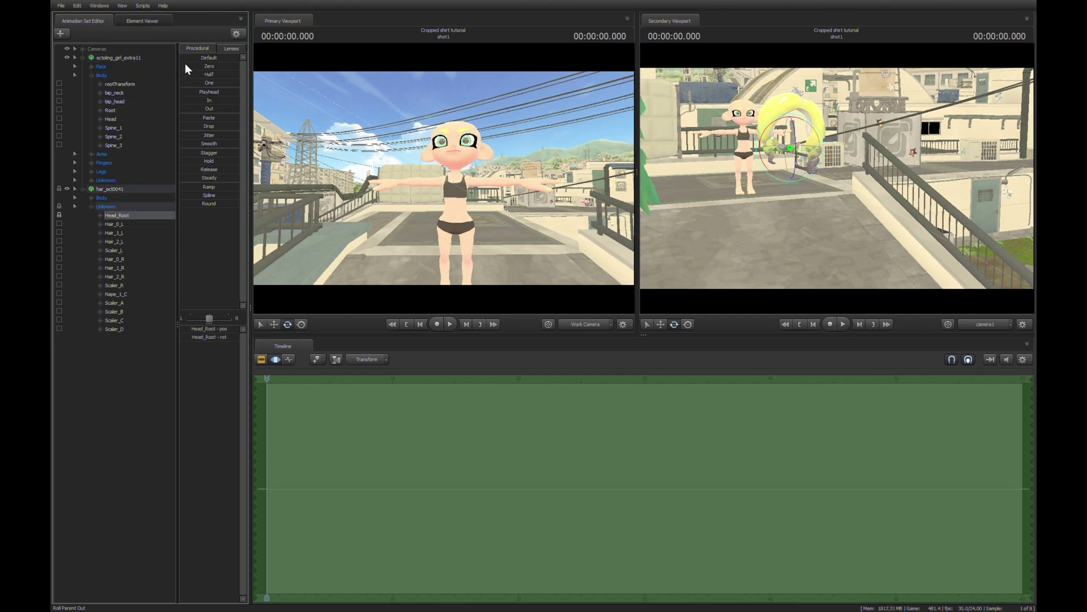
pyautogui.moveTo(186, 65); pyautogui.dragTo(240, 65)
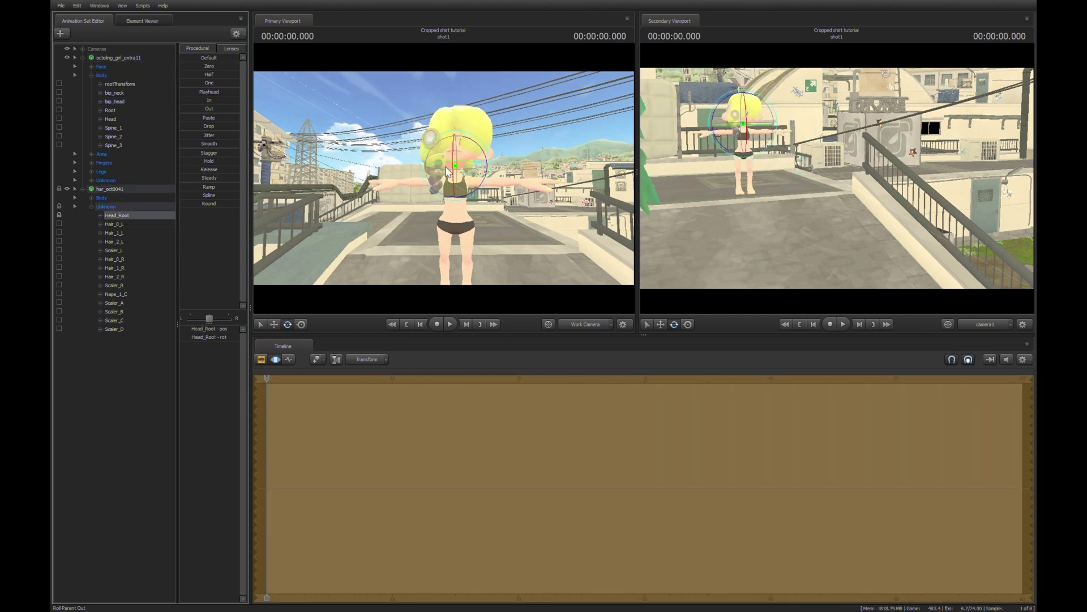
pyautogui.moveTo(435, 162); pyautogui.dragTo(463, 162)
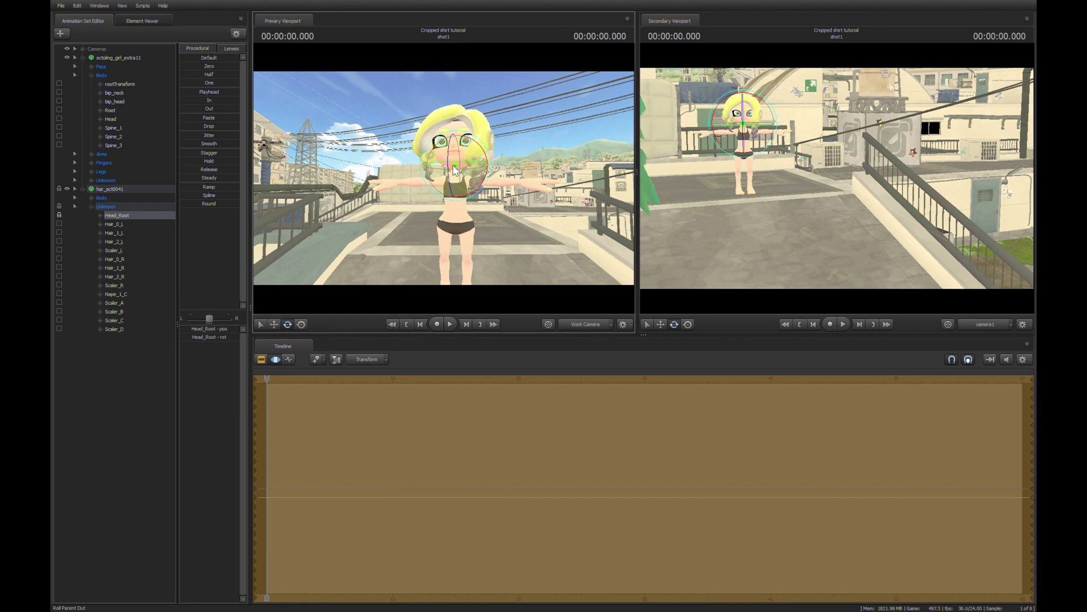
pyautogui.moveTo(436, 161); pyautogui.dragTo(437, 162)
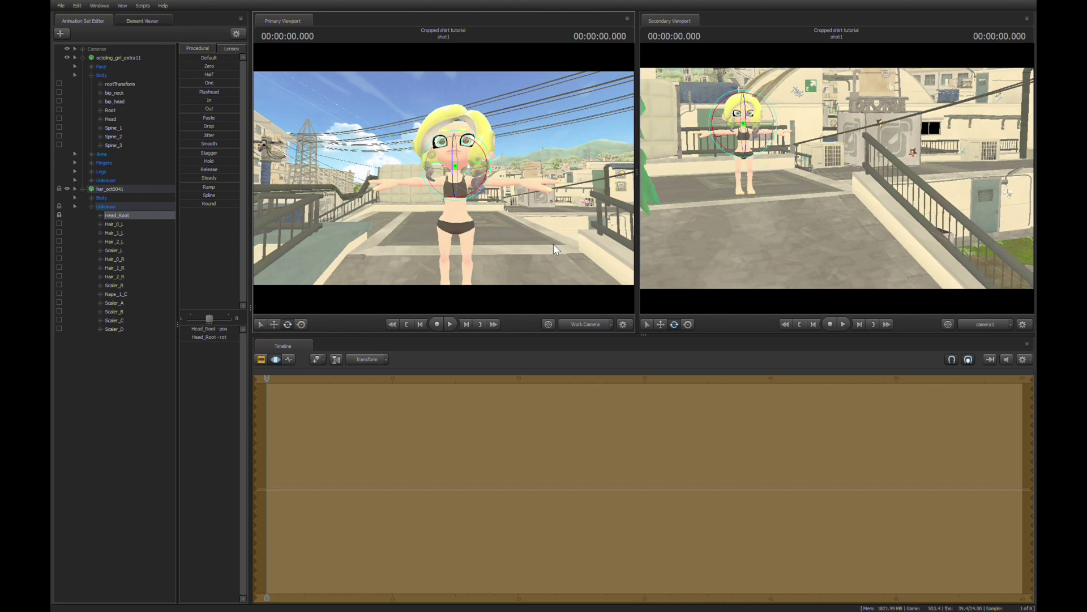
# - Move the hair's Head_Root bone slightly down so the hair sits properly on the octoling's head
pyautogui.moveTo(547, 235); pyautogui.dragTo(504, 218)
pyautogui.press('w')
pyautogui.press('d')
pyautogui.moveTo(547, 236); pyautogui.dragTo(547, 235, button='right')
pyautogui.moveTo(443, 178); pyautogui.dragTo(443, 177, button='right')
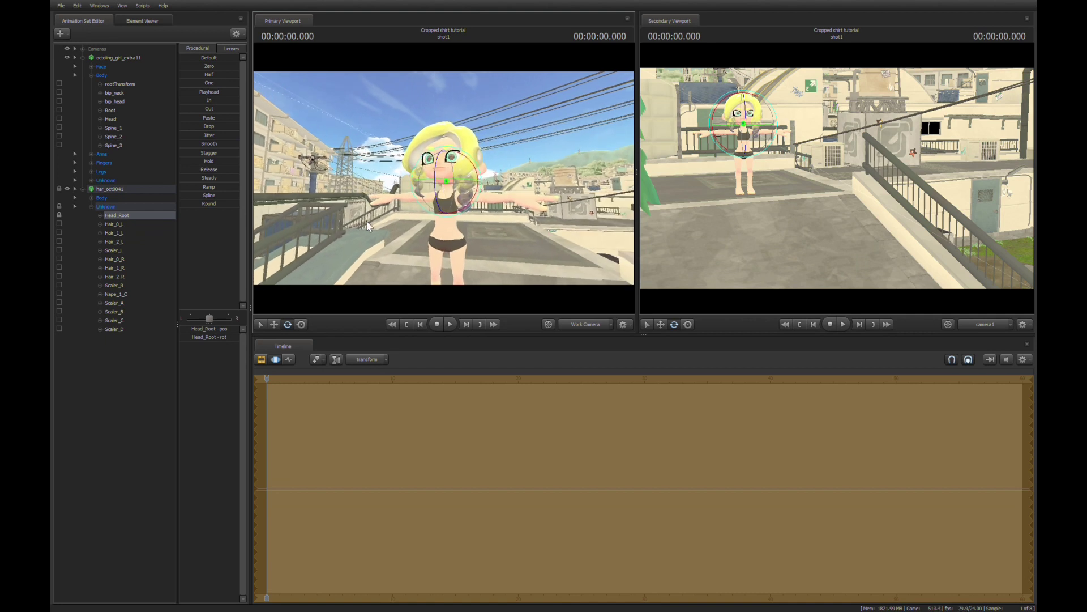
pyautogui.click(274, 324)
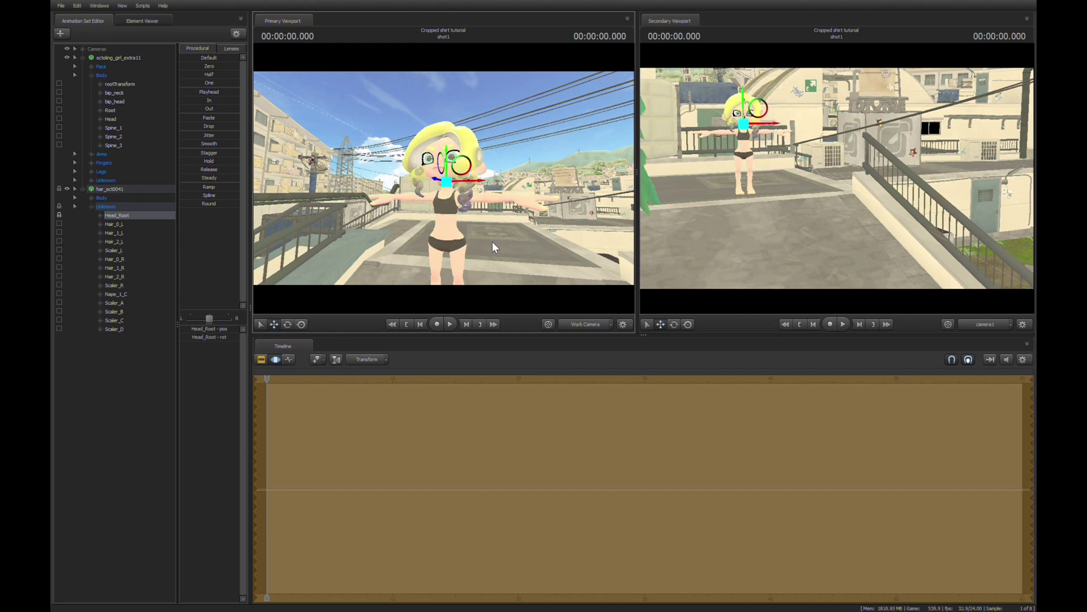
pyautogui.moveTo(507, 238); pyautogui.dragTo(447, 184)
pyautogui.press('w')
pyautogui.press('d')
pyautogui.press('w')
pyautogui.press('a')
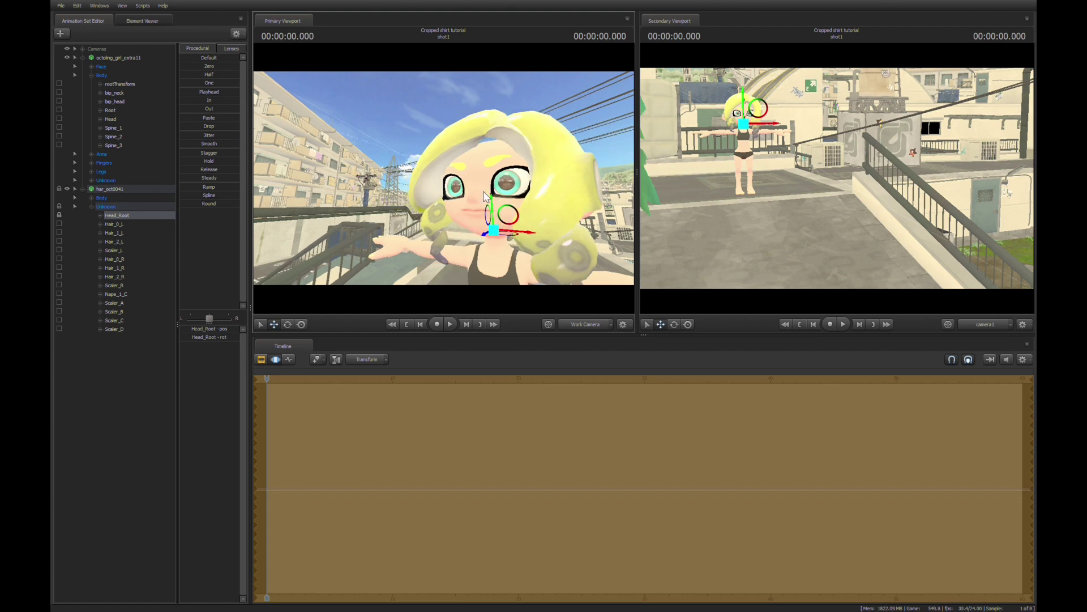
pyautogui.moveTo(494, 203); pyautogui.dragTo(492, 204)
# - Examine from several angles, including behind, how the hair fits the octoling's head
pyautogui.moveTo(443, 177); pyautogui.dragTo(289, 198)
pyautogui.press('s')
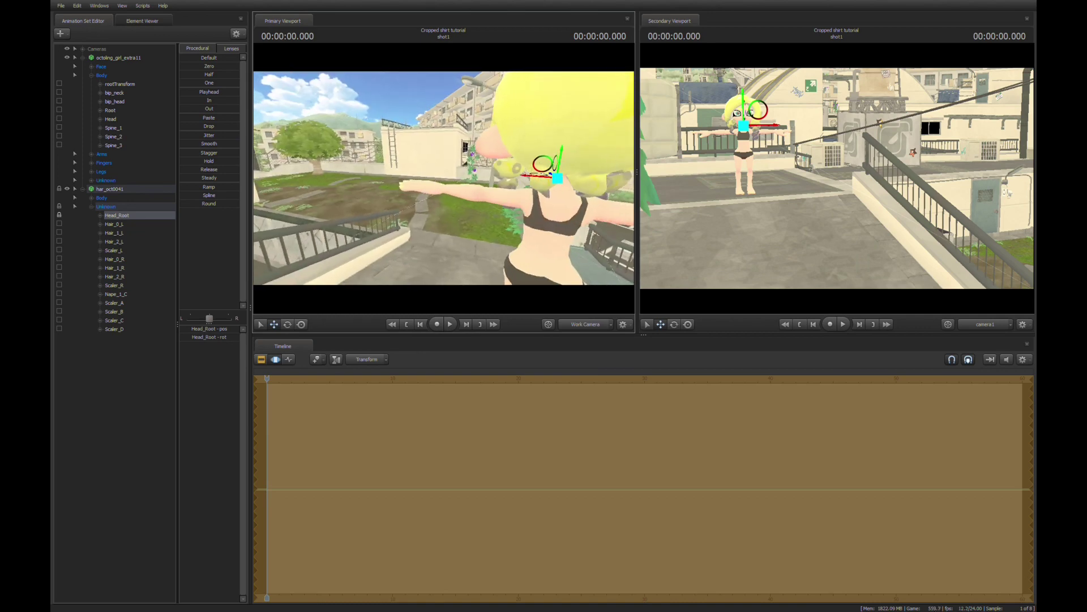
pyautogui.press('d')
pyautogui.press('w')
pyautogui.press('s')
pyautogui.press('a')
pyautogui.moveTo(444, 178); pyautogui.dragTo(461, 153)
pyautogui.press('w')
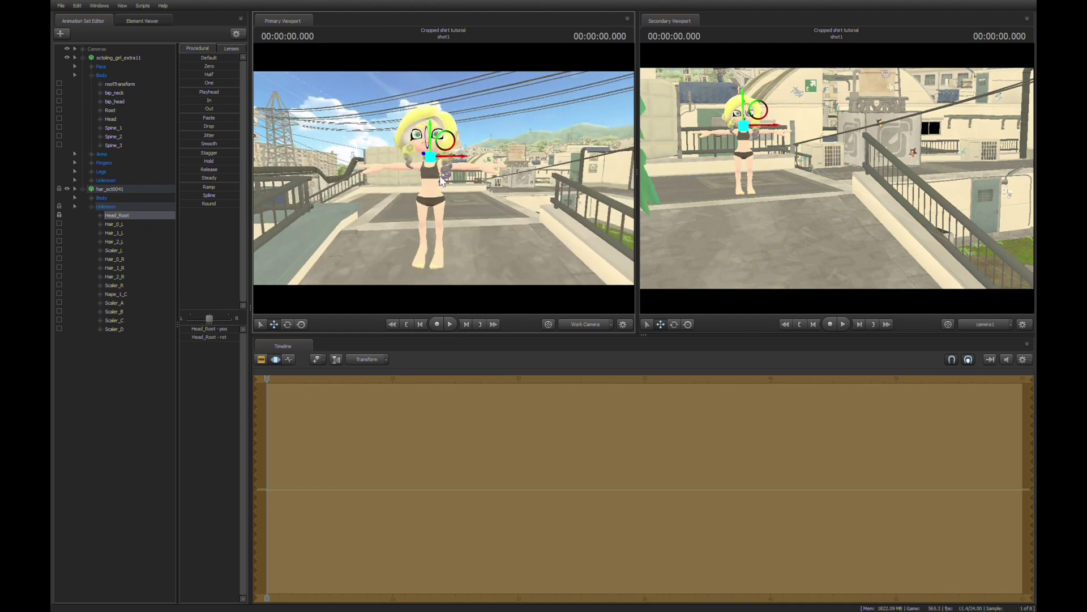
# - Collapse the bone lists of the hair and octoling models, and add the btm_003_f1 pants model to the scene
pyautogui.click(83, 189)
pyautogui.click(82, 58)
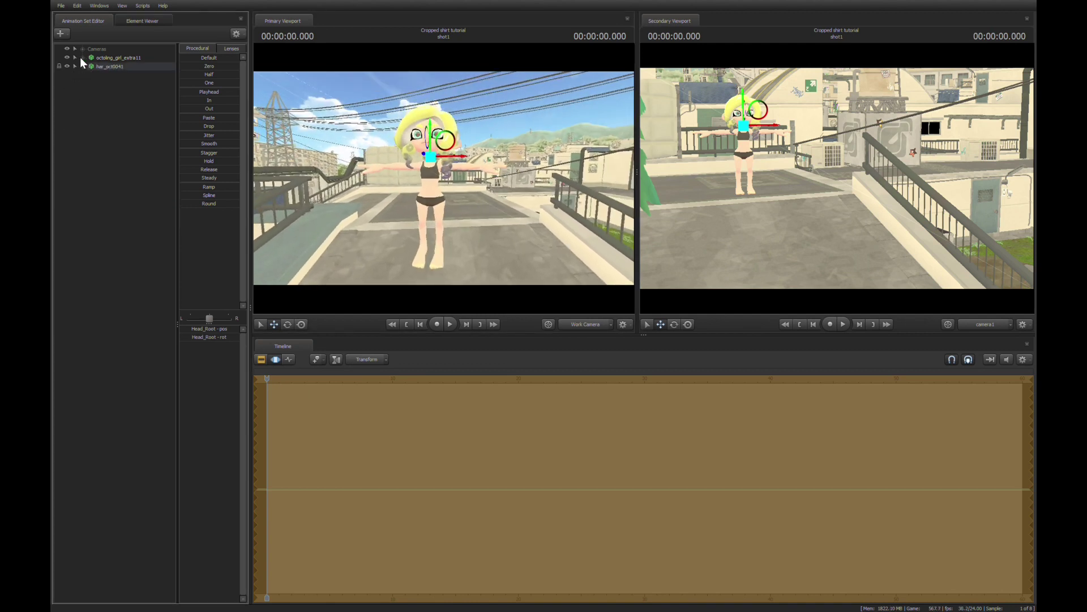
pyautogui.click(99, 100)
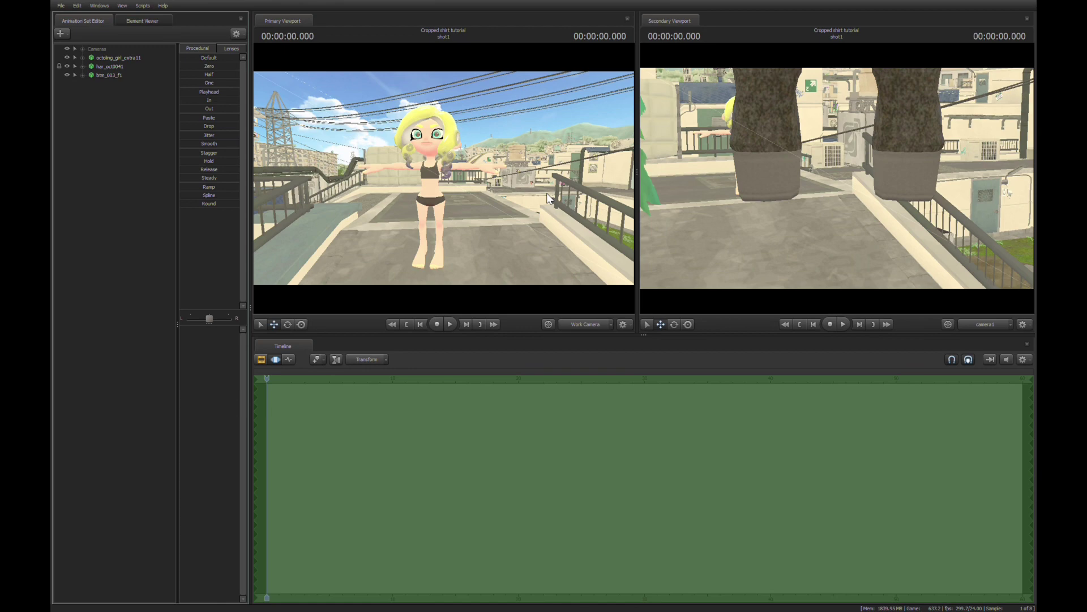
# - Lock the btm_003_f1 pants model to the octoling_girl_extra11 model and zero the pants onto her body
pyautogui.moveTo(546, 194); pyautogui.dragTo(195, 109)
pyautogui.press('s')
pyautogui.press('w')
pyautogui.press('a')
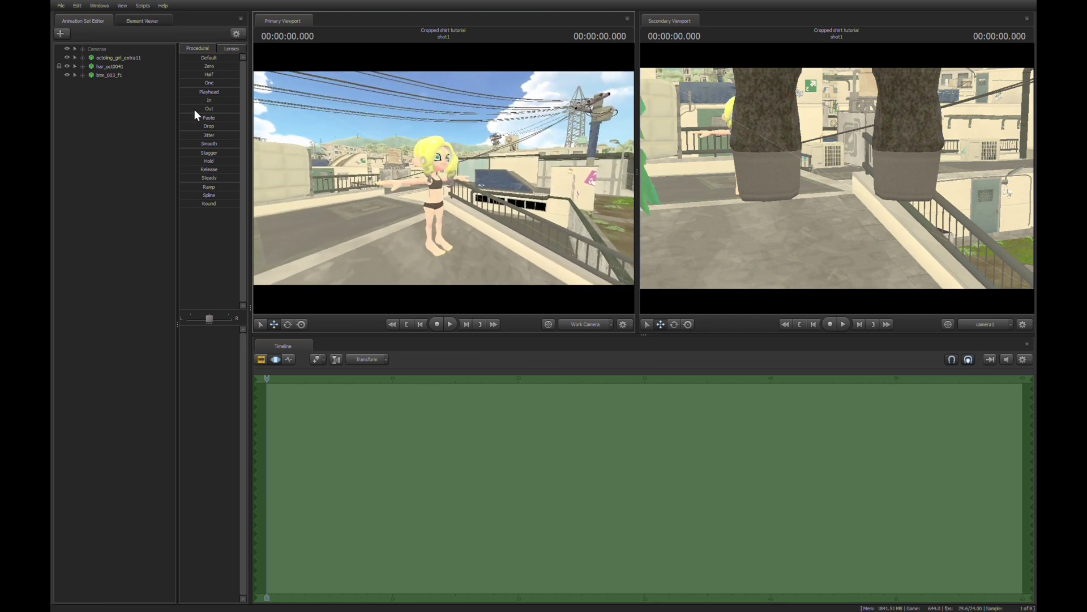
pyautogui.click(104, 58)
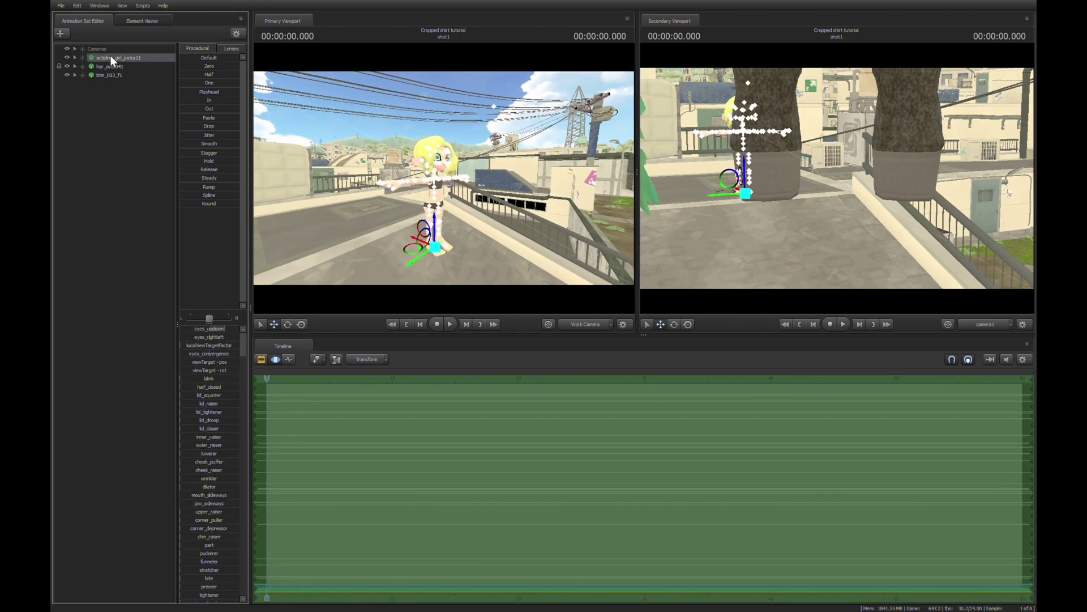
pyautogui.moveTo(112, 59)
pyautogui.mouseDown()
pyautogui.moveTo(114, 80)
pyautogui.moveTo(128, 81)
pyautogui.moveTo(114, 77)
pyautogui.mouseUp()
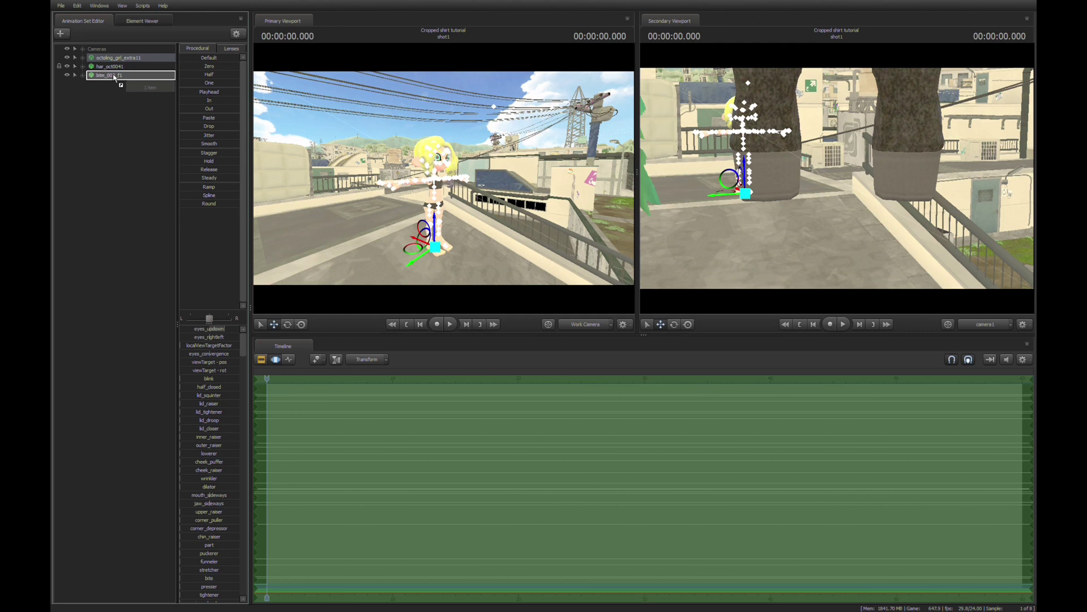
pyautogui.moveTo(114, 76); pyautogui.dragTo(113, 78)
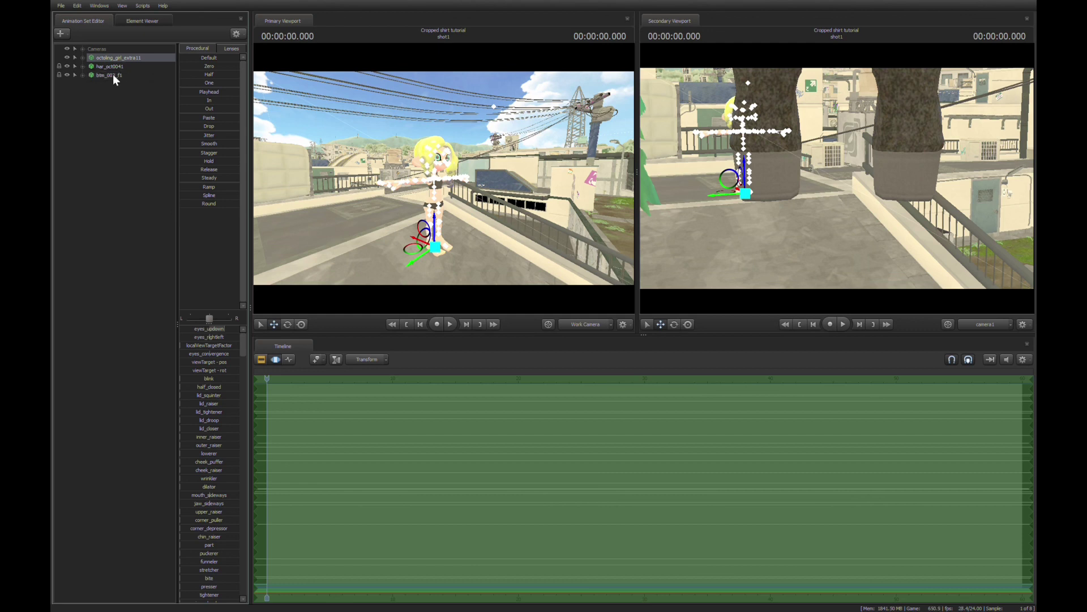
pyautogui.click(114, 75)
pyautogui.click(187, 66)
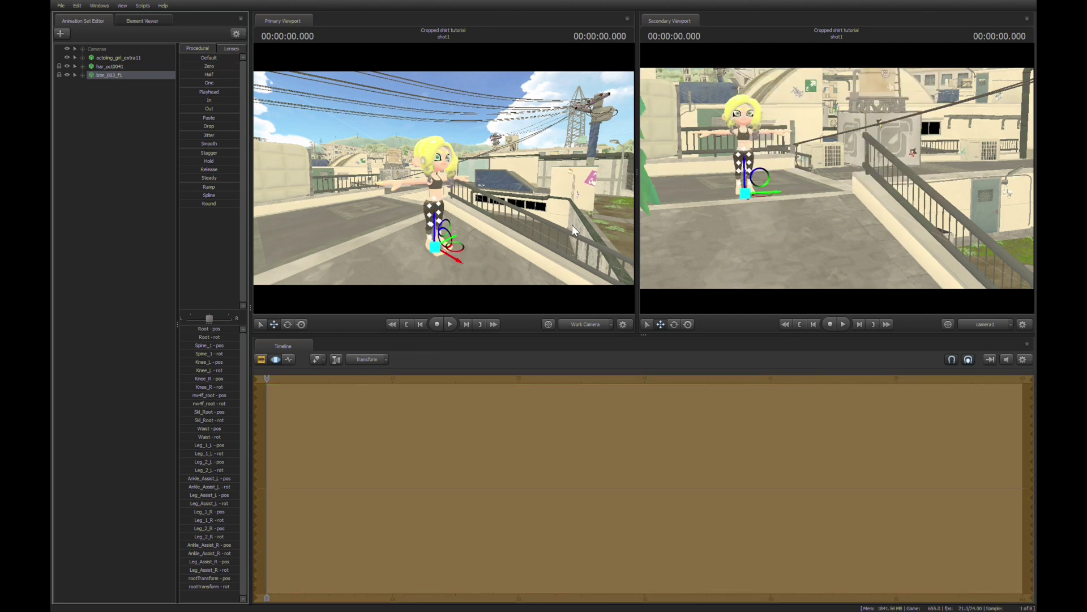
# - Add the layered_tee_female1 shirt model, lock it to the octoling model and zero it onto her body
pyautogui.moveTo(539, 232); pyautogui.dragTo(477, 190)
pyautogui.press('w')
pyautogui.press('s')
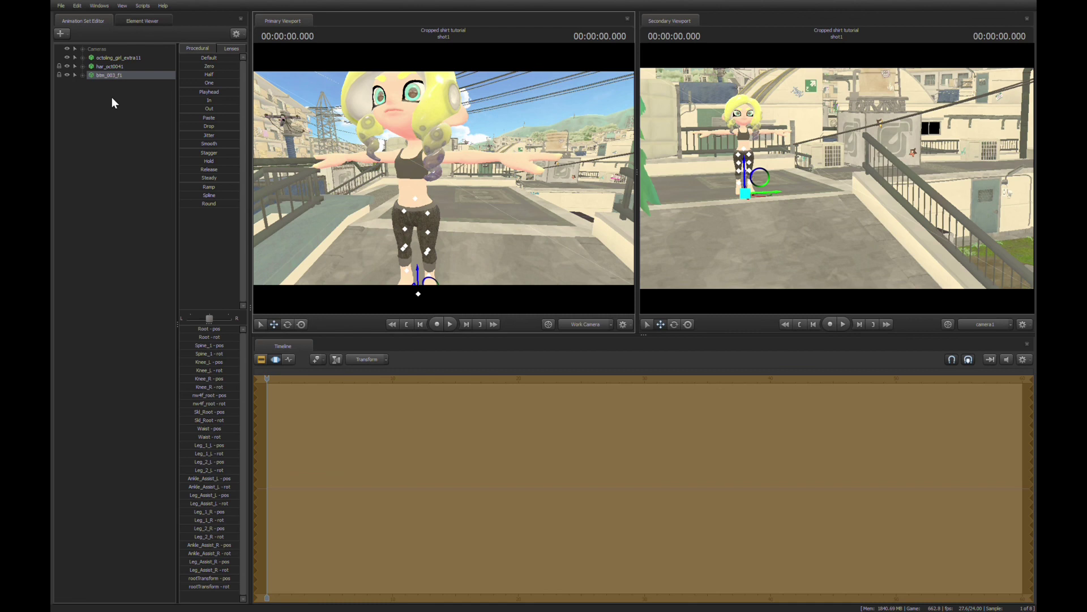
pyautogui.click(110, 99)
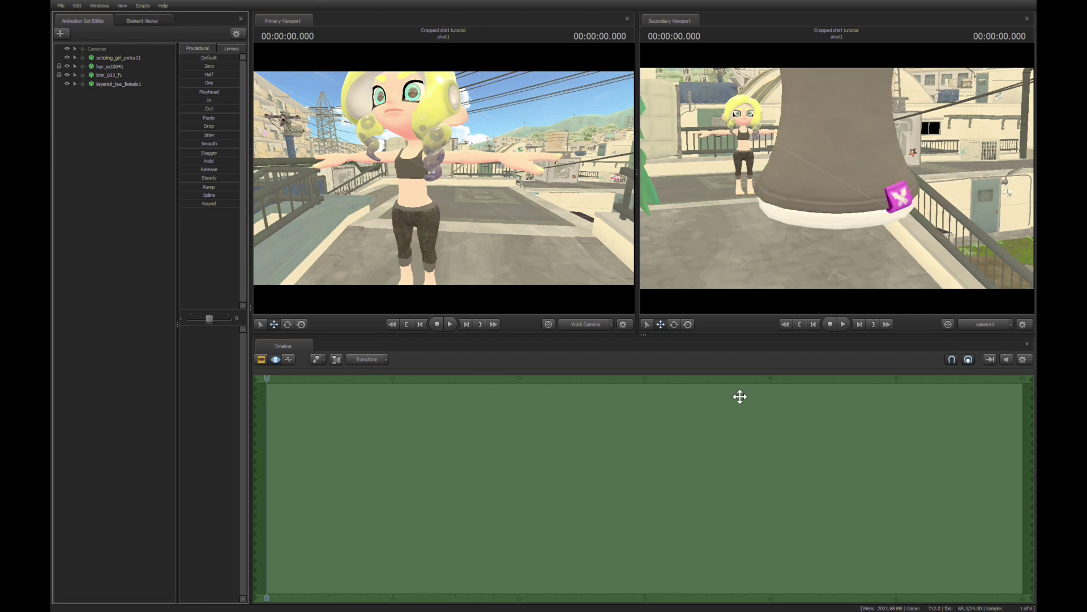
pyautogui.click(112, 57)
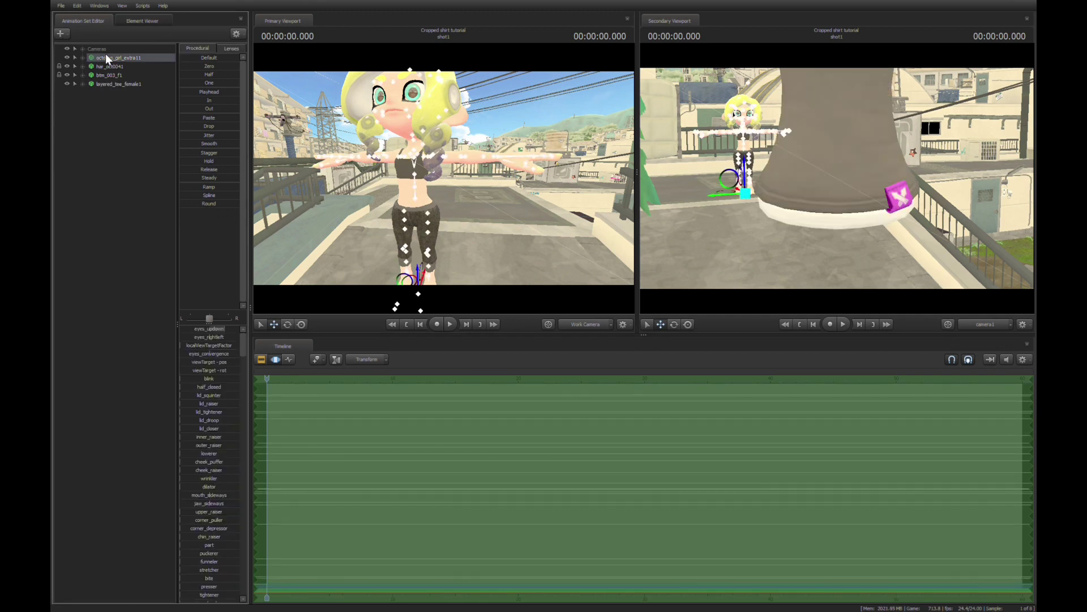
pyautogui.moveTo(111, 75); pyautogui.dragTo(112, 86)
pyautogui.click(193, 66)
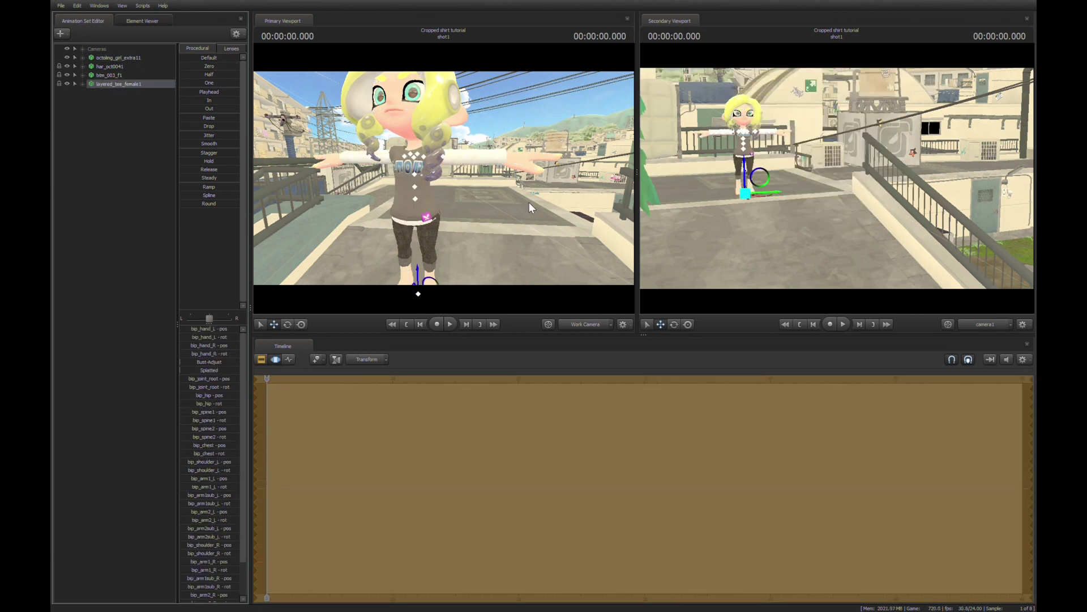
# - Expand the layered_tee_female1 model's Unknown group to list the shirt's bones
pyautogui.moveTo(532, 206); pyautogui.dragTo(484, 210)
pyautogui.press('w')
pyautogui.press('s')
pyautogui.press('w')
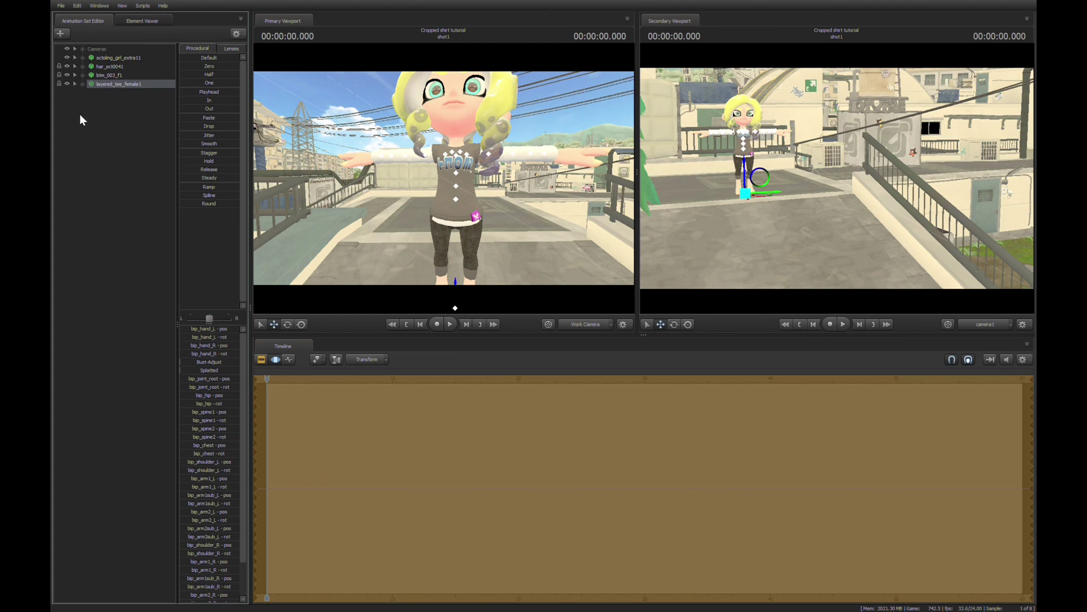
pyautogui.click(80, 119)
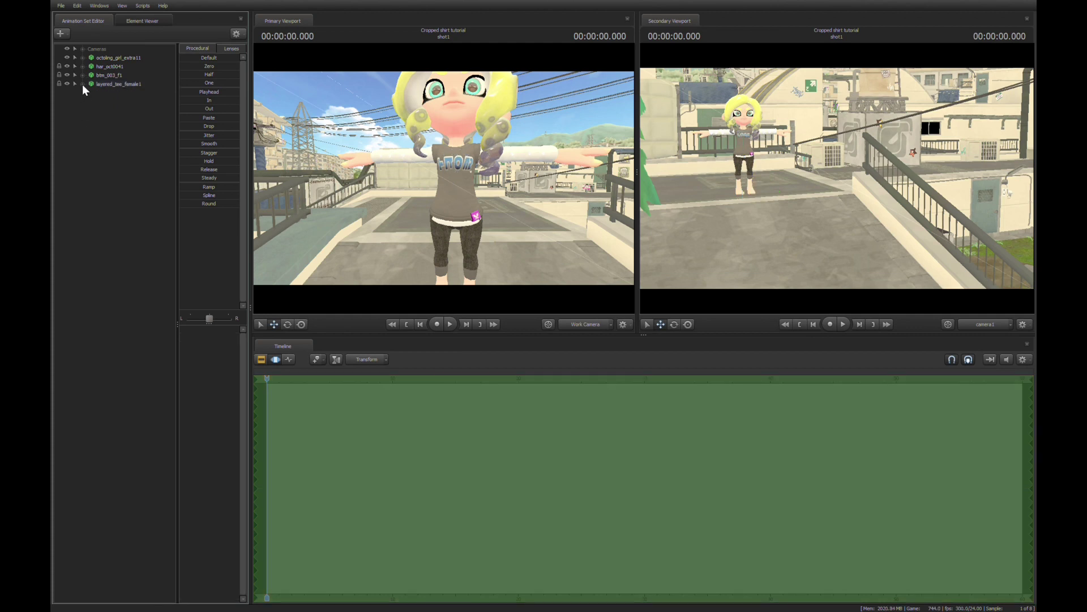
pyautogui.click(90, 111)
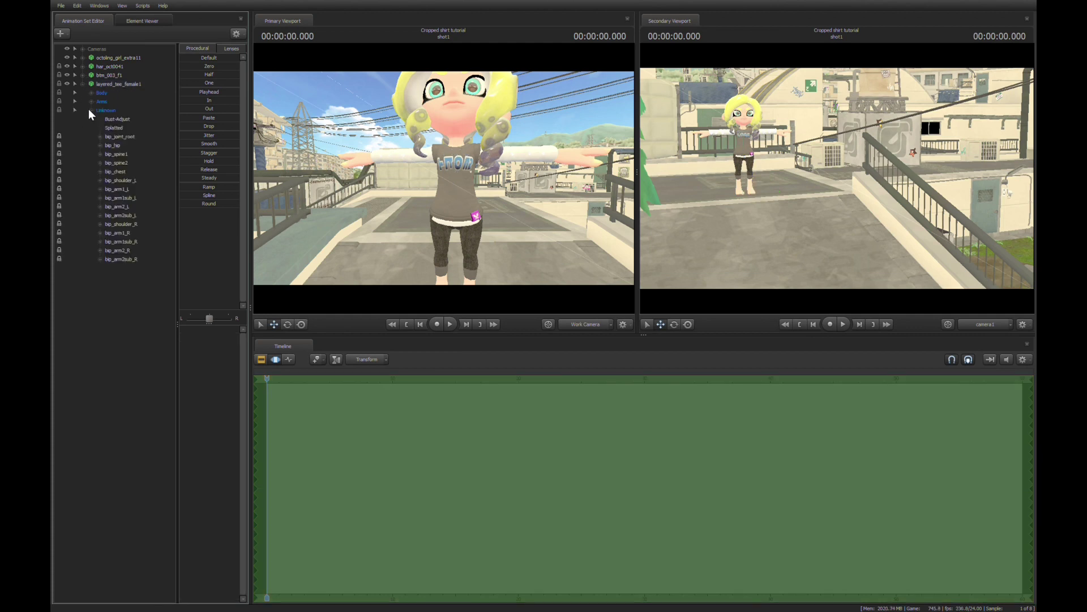
# - Try to crop the shirt by moving its bip_hip bone up to the chest, and undo the move
pyautogui.click(112, 145)
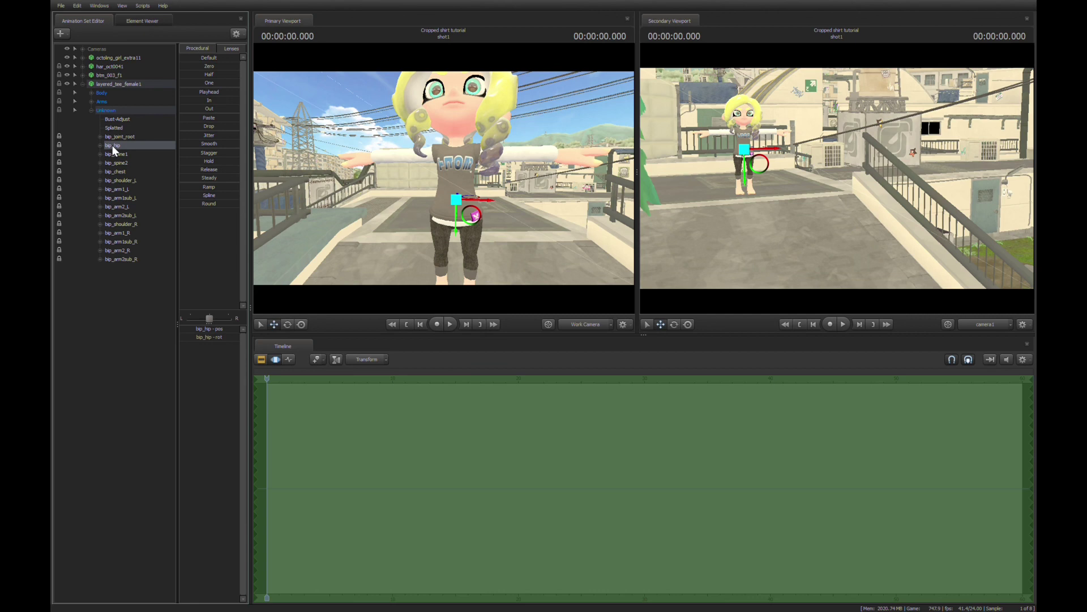
pyautogui.click(348, 233)
pyautogui.press('w')
pyautogui.moveTo(457, 227); pyautogui.dragTo(463, 173)
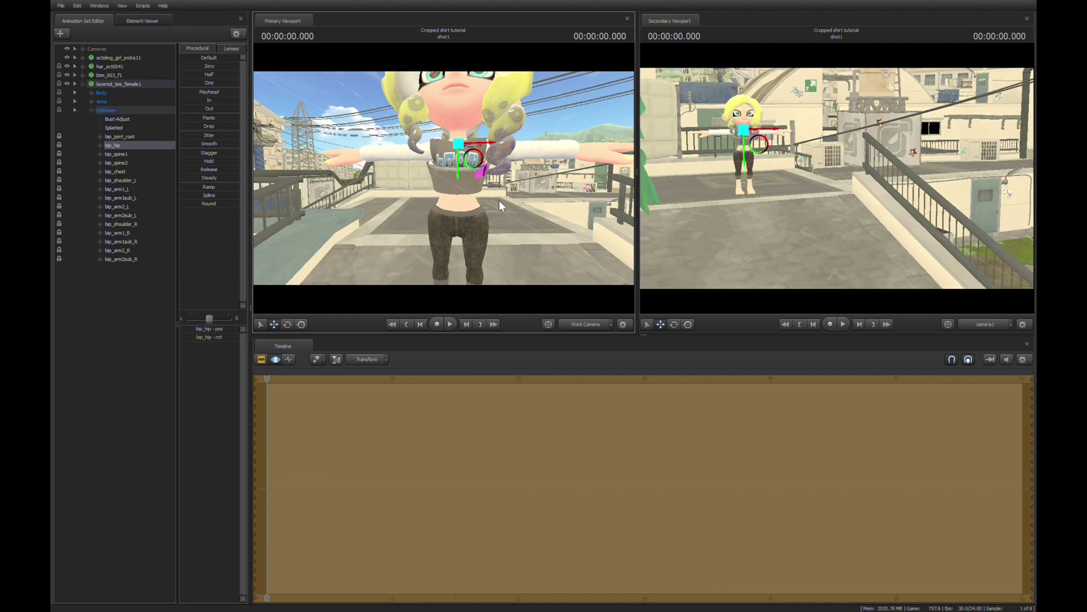
pyautogui.hotkey('ctrl', 'z')
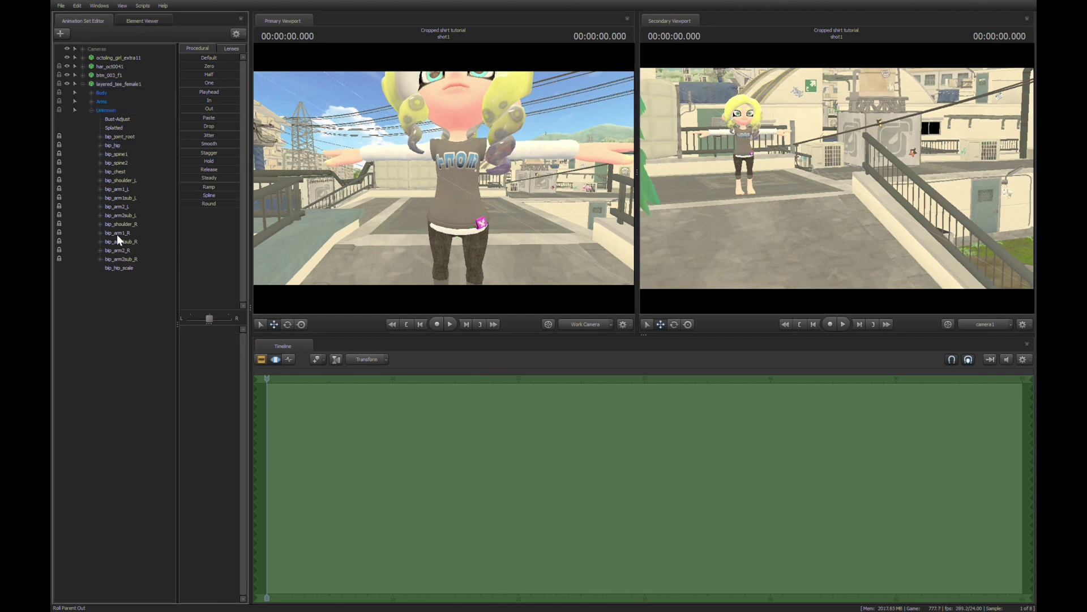
# - Adjust the shirt's bip_hip_scale control to shrink the hem in toward the waist
pyautogui.click(123, 268)
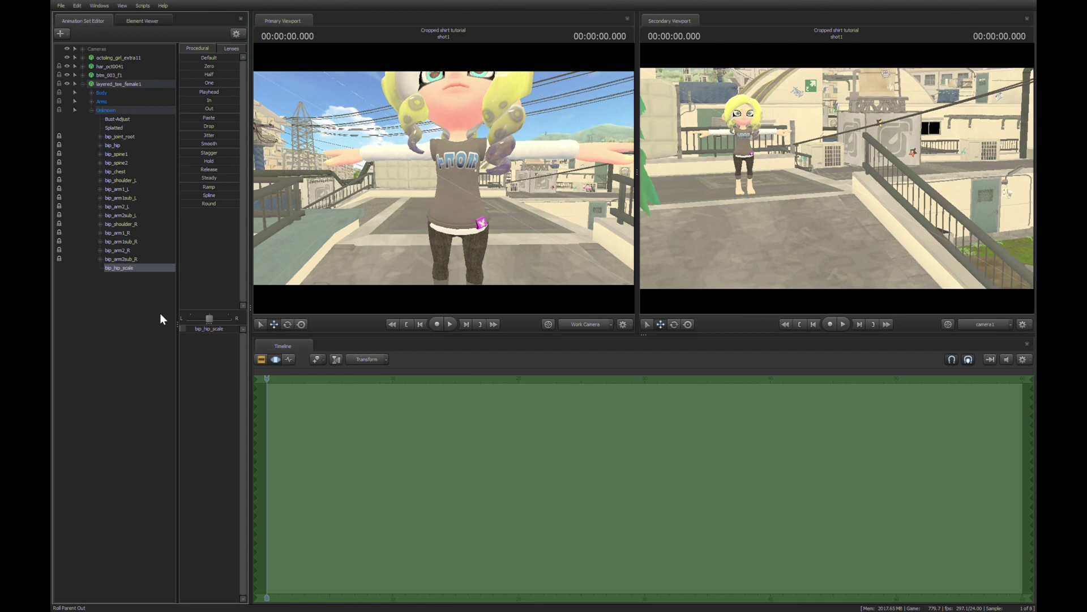
pyautogui.click(191, 329)
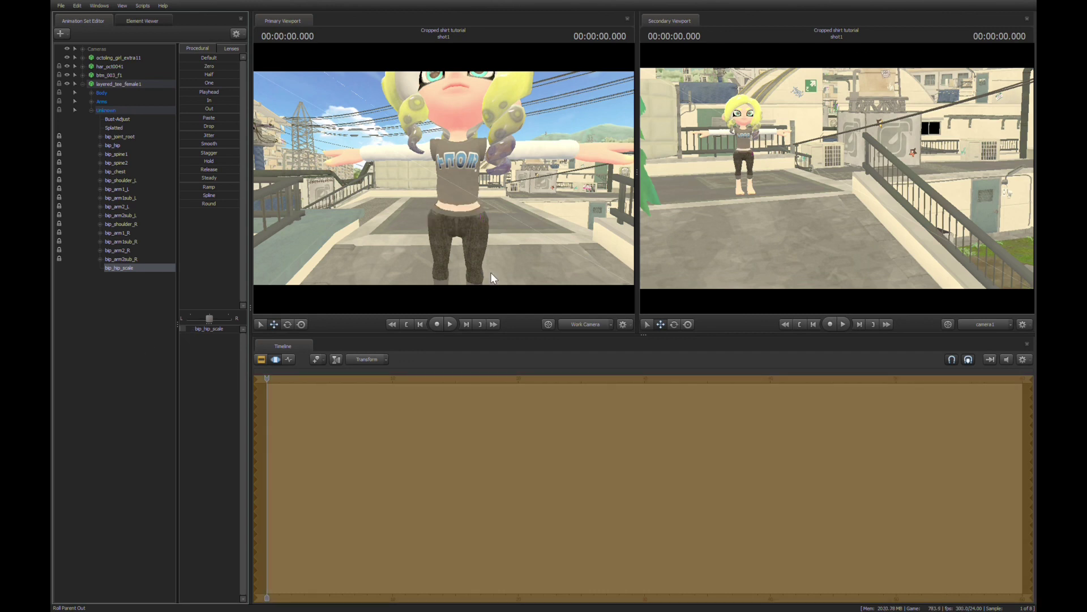
pyautogui.keyDown('alt'); pyautogui.moveTo(575, 254); pyautogui.dragTo(425, 223); pyautogui.keyUp('alt')
pyautogui.moveTo(737, 250); pyautogui.dragTo(782, 249)
pyautogui.keyDown('alt'); pyautogui.moveTo(443, 177); pyautogui.dragTo(498, 181); pyautogui.keyUp('alt')
pyautogui.moveTo(808, 247); pyautogui.dragTo(821, 247)
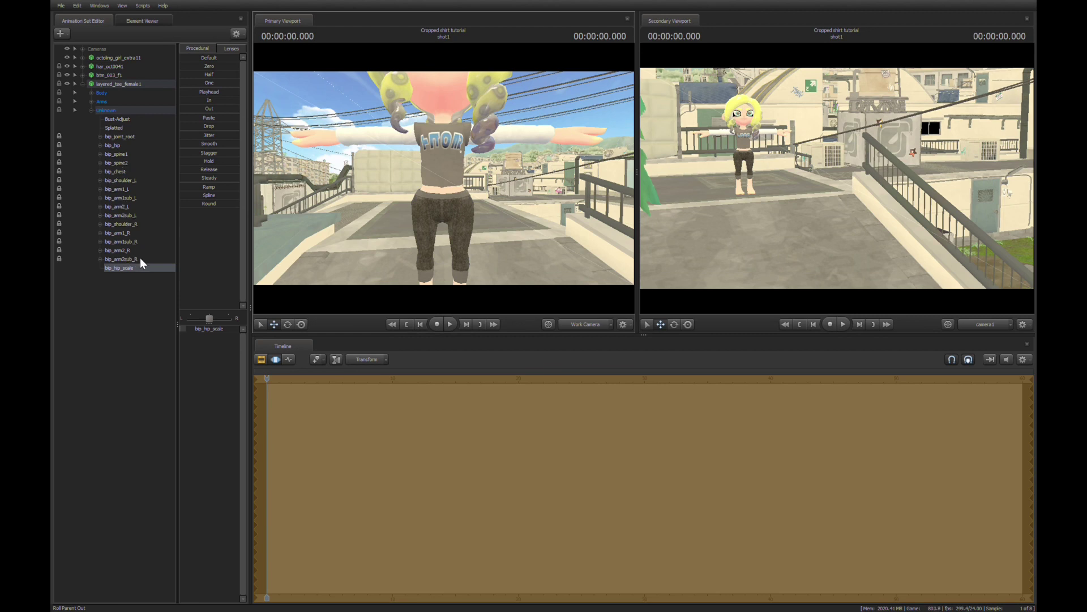
# - Raise the shirt's bip_hip bone to crop the shirt above the waist, fine-tuning the bone's height and depth
pyautogui.click(113, 146)
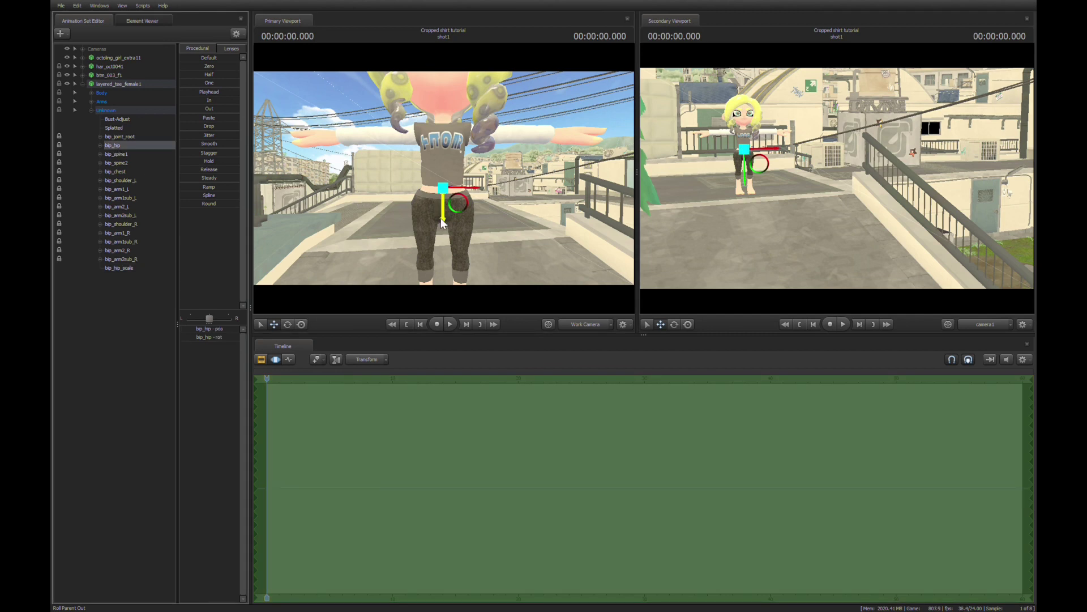
pyautogui.moveTo(441, 221); pyautogui.dragTo(482, 114)
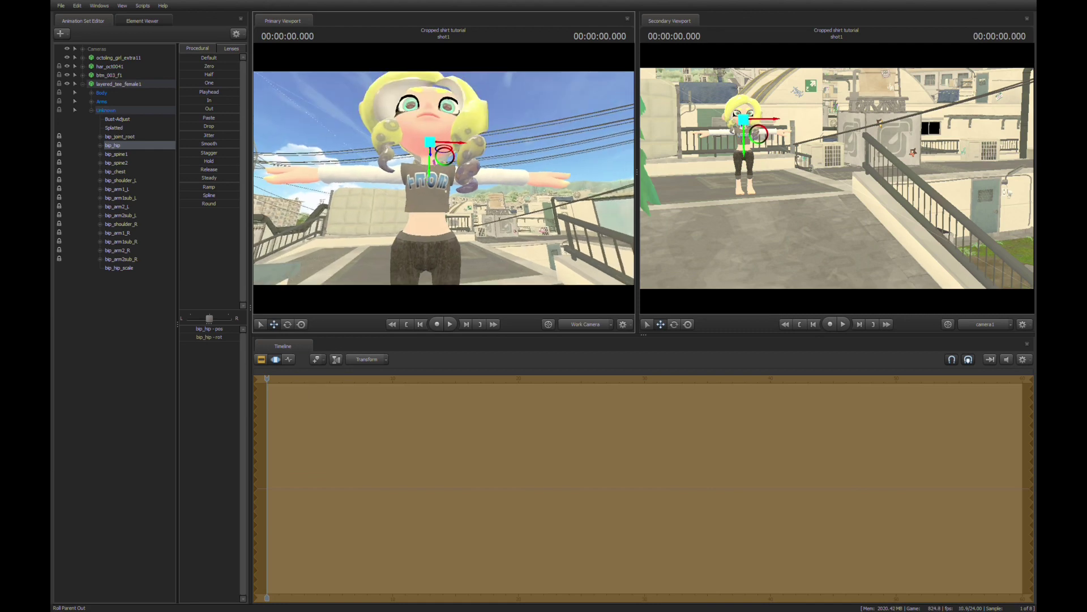
pyautogui.moveTo(444, 178); pyautogui.dragTo(508, 175)
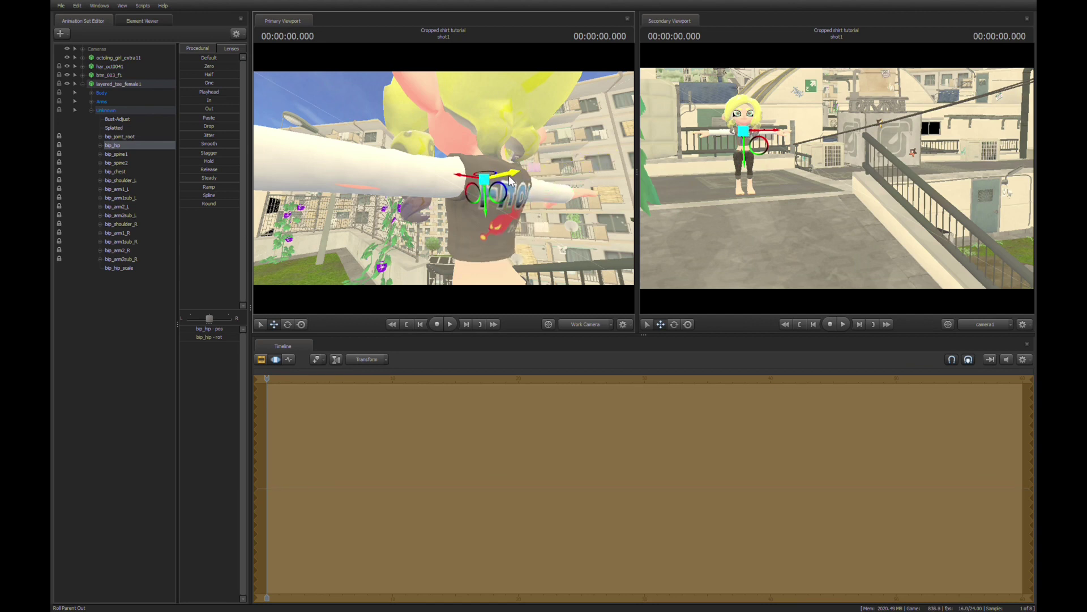
pyautogui.moveTo(545, 241); pyautogui.dragTo(470, 226)
pyautogui.moveTo(545, 242); pyautogui.dragTo(544, 241, button='right')
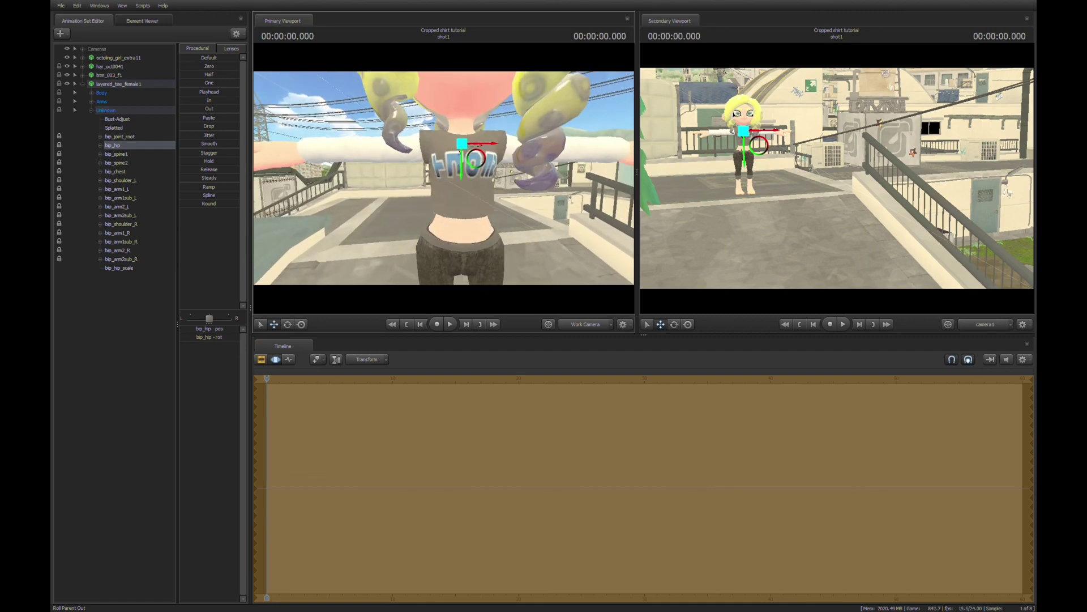
pyautogui.moveTo(457, 170)
pyautogui.mouseDown()
pyautogui.moveTo(459, 151)
pyautogui.moveTo(458, 161)
pyautogui.mouseUp()
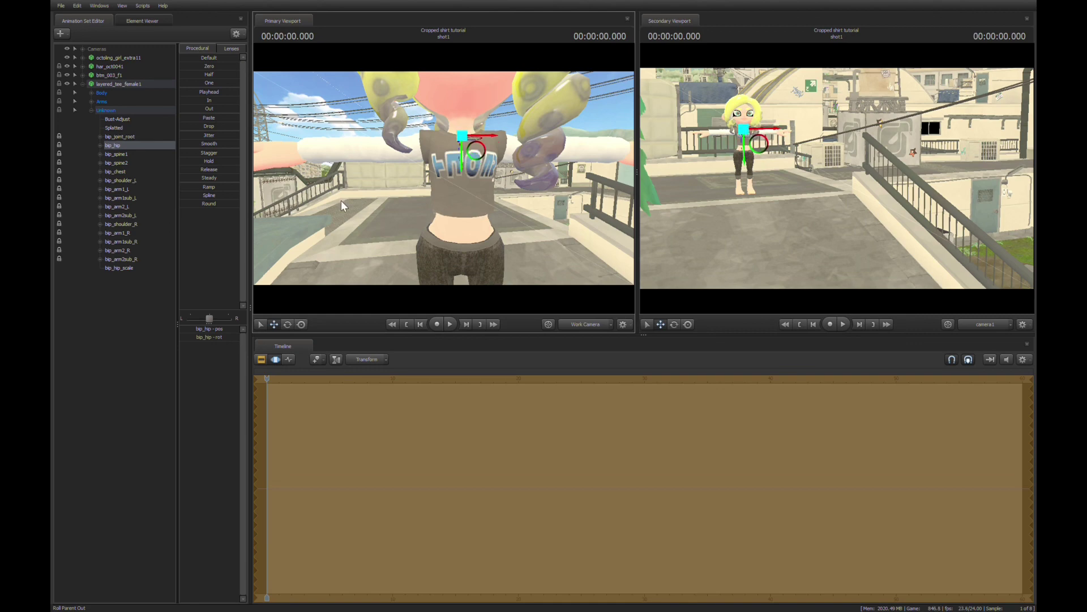
pyautogui.moveTo(341, 200); pyautogui.dragTo(341, 201, button='right')
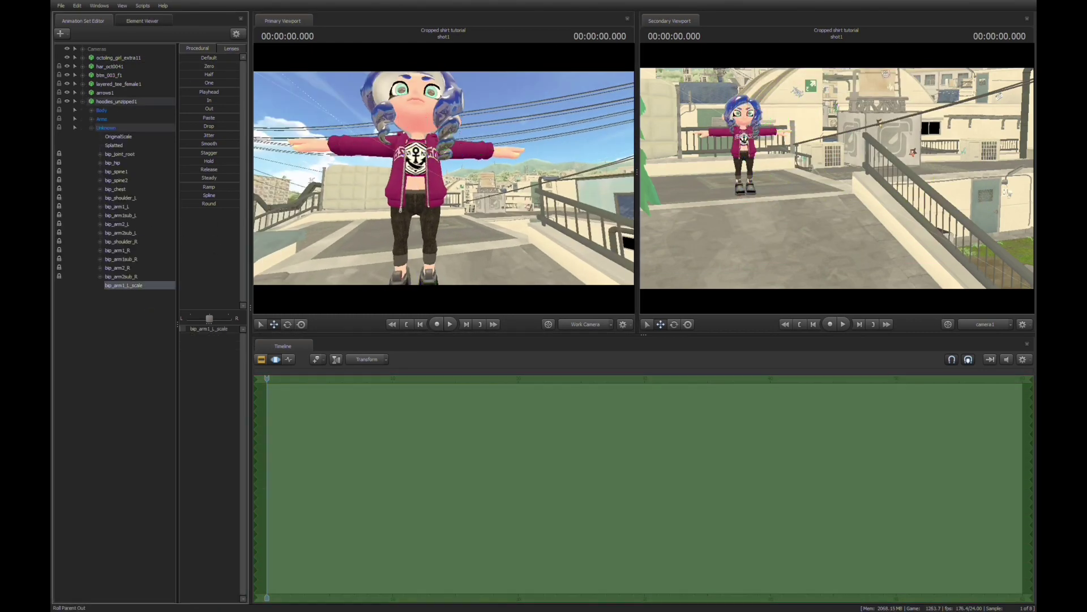
# - Add scale controls to the hoodies_unzipped1 model's left arm bones, including bip_arm1sub_L
pyautogui.click(127, 294)
pyautogui.click(117, 216)
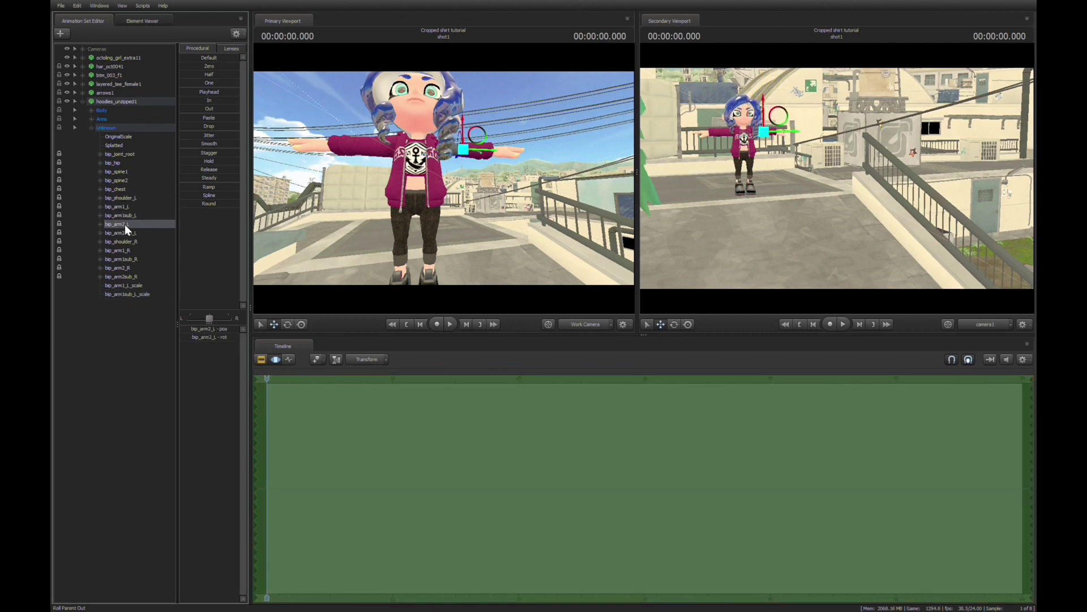
pyautogui.click(125, 232)
pyautogui.click(124, 232)
pyautogui.click(127, 311)
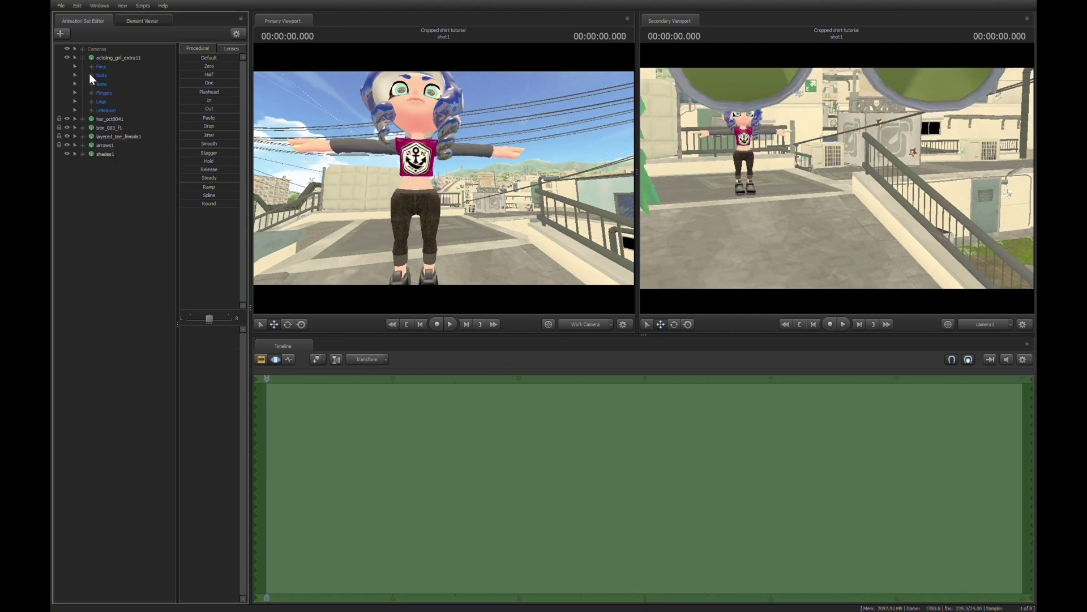
# - Position the shades1 model on the octoling's face using its bip_head bone
pyautogui.click(114, 249)
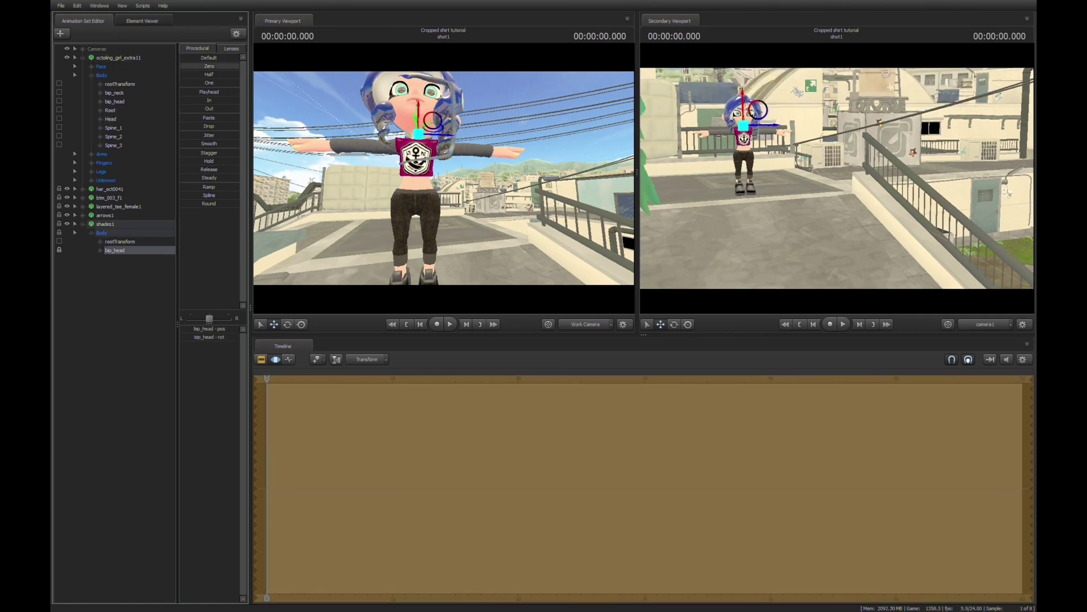
pyautogui.moveTo(416, 133); pyautogui.dragTo(302, 309)
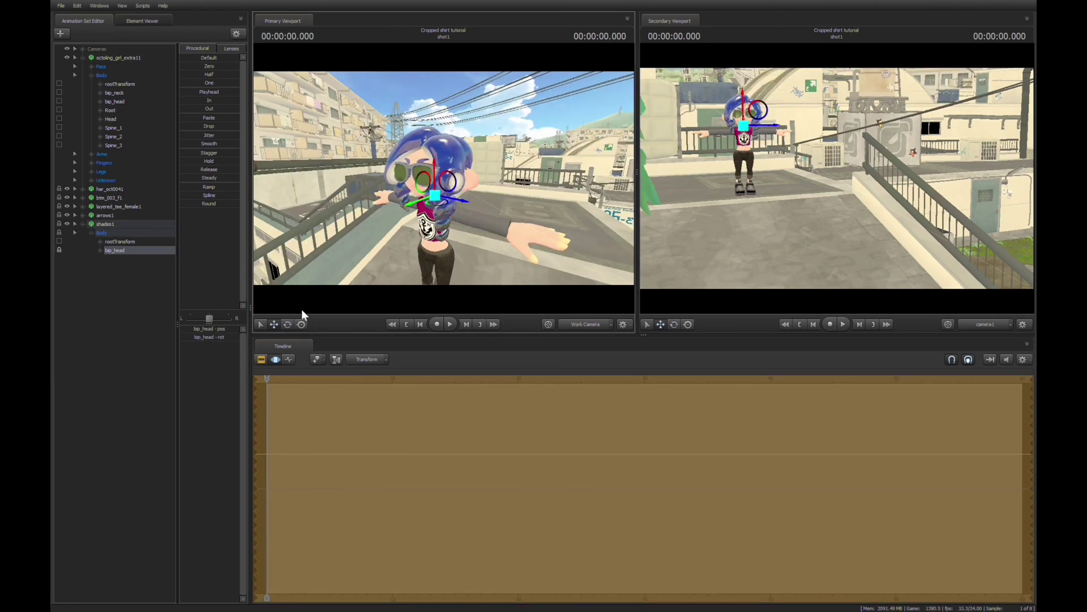
pyautogui.keyDown('alt'); pyautogui.moveTo(414, 196); pyautogui.dragTo(444, 178); pyautogui.keyUp('alt')
# - Move the whole octoling model to a different spot on the ground and rotate it
pyautogui.click(119, 57)
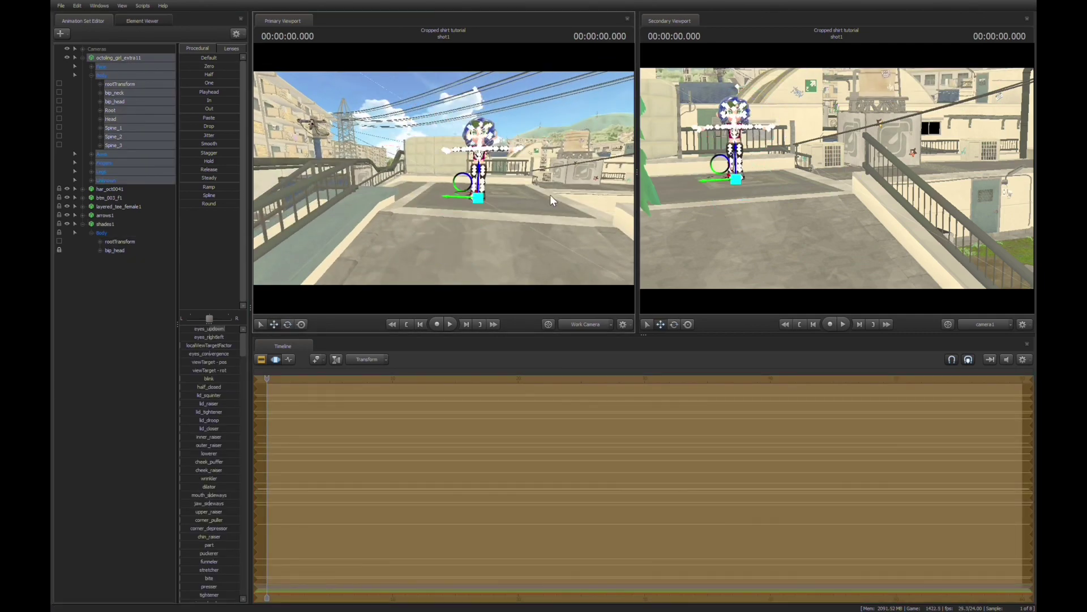
pyautogui.moveTo(549, 195); pyautogui.dragTo(476, 178)
pyautogui.moveTo(475, 168); pyautogui.dragTo(452, 176)
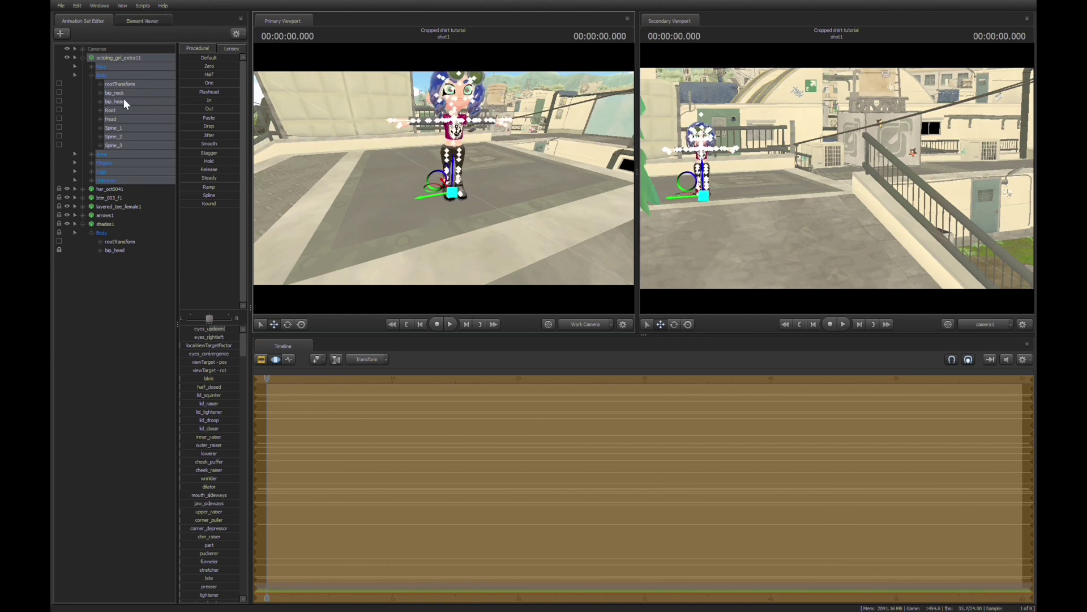
pyautogui.scroll(-5, 102, 348)
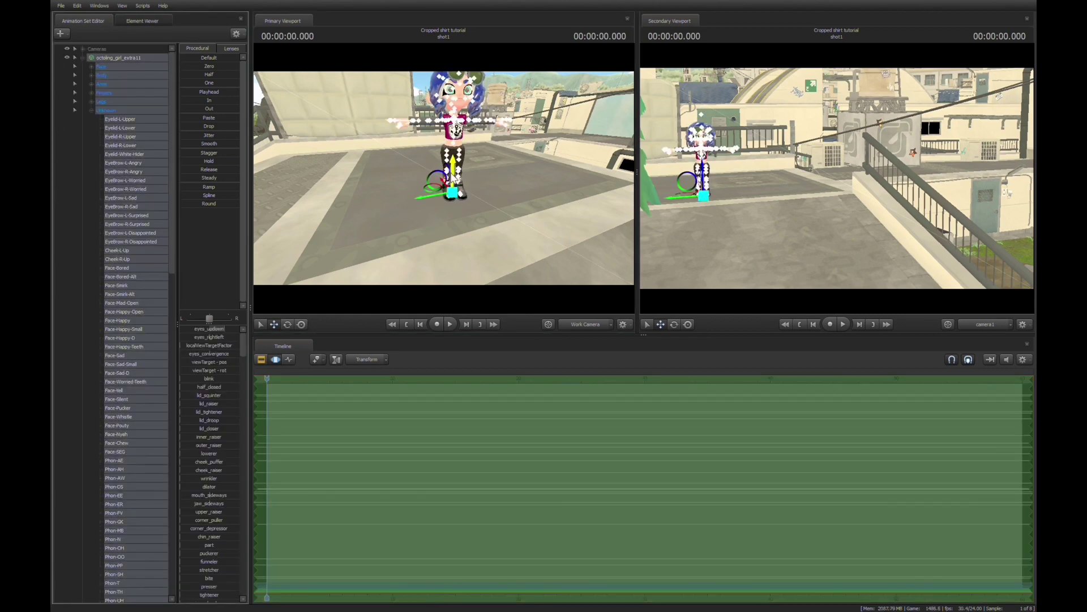
pyautogui.click(287, 324)
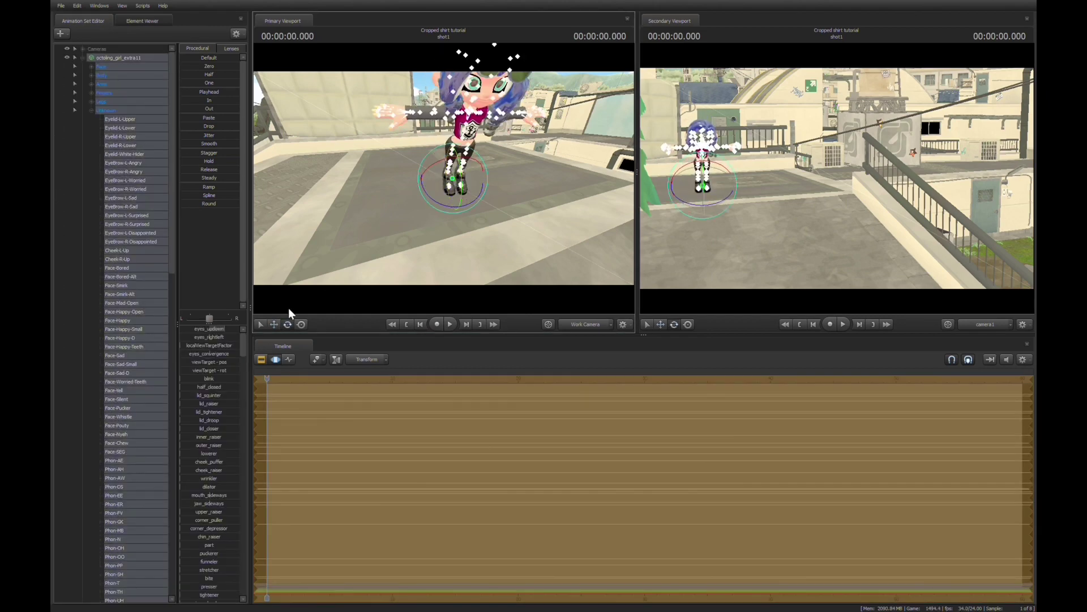
# - Pose the octoling's lower body by adjusting the Waist and left leg bones, spreading the legs apart
pyautogui.scroll(-20, 130, 260)
pyautogui.click(130, 189)
pyautogui.click(136, 266)
pyautogui.click(128, 257)
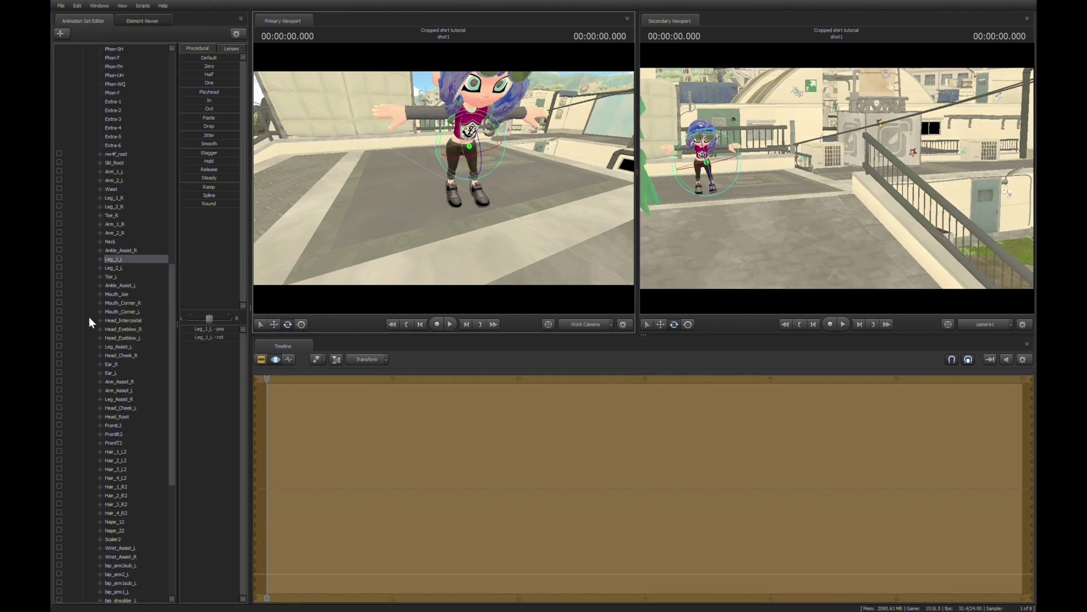
# - Rotate the octoling's Spine_1 bone to bend her upper body forward
pyautogui.scroll(-7, 117, 222)
pyautogui.scroll(3, 118, 223)
pyautogui.click(118, 92)
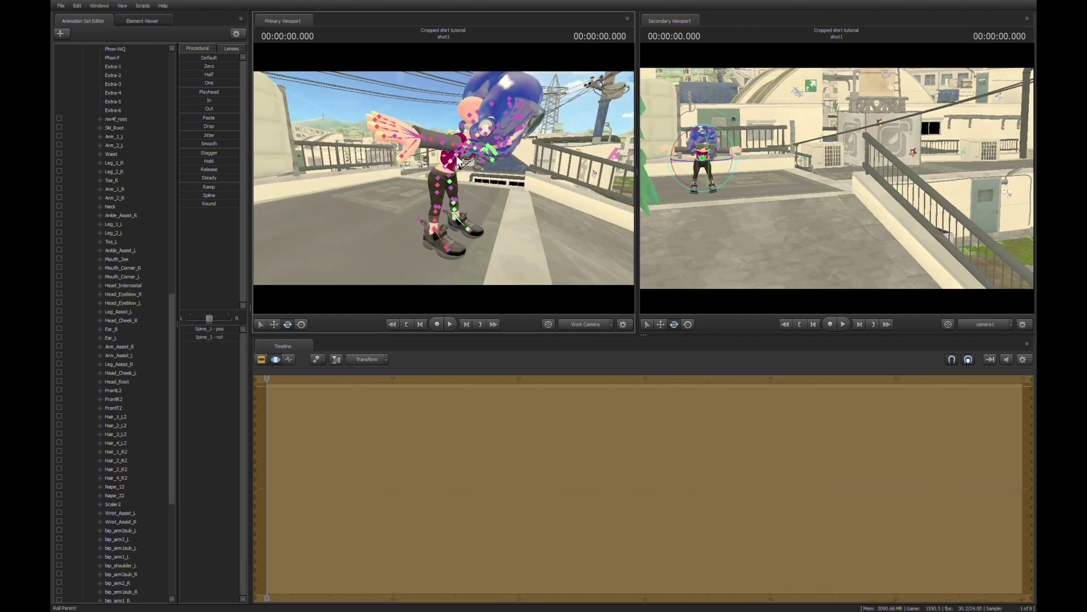
pyautogui.click(274, 324)
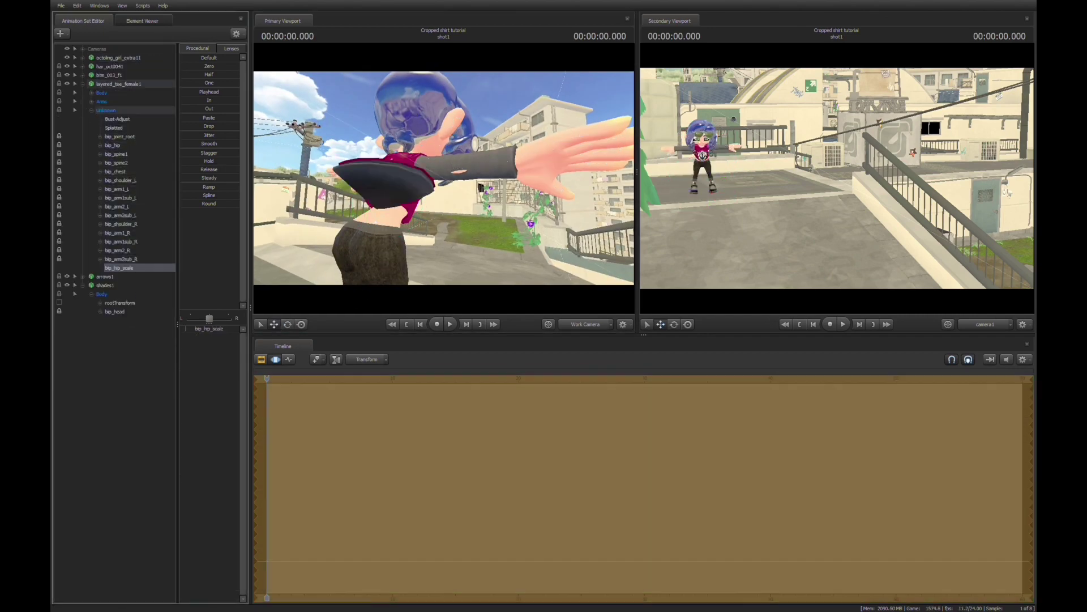
# - Reposition the layered_tee_female1 shirt's bip_hip bone to fit the octoling's bent torso
pyautogui.click(116, 145)
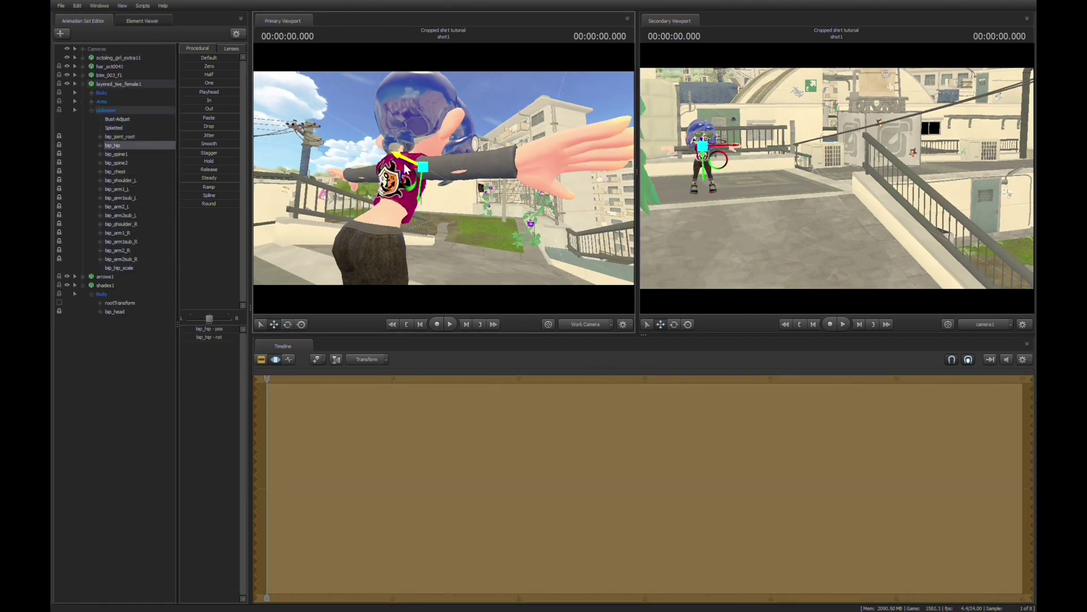
pyautogui.moveTo(367, 142); pyautogui.dragTo(355, 137)
pyautogui.keyDown('alt'); pyautogui.moveTo(355, 137); pyautogui.dragTo(487, 139); pyautogui.keyUp('alt')
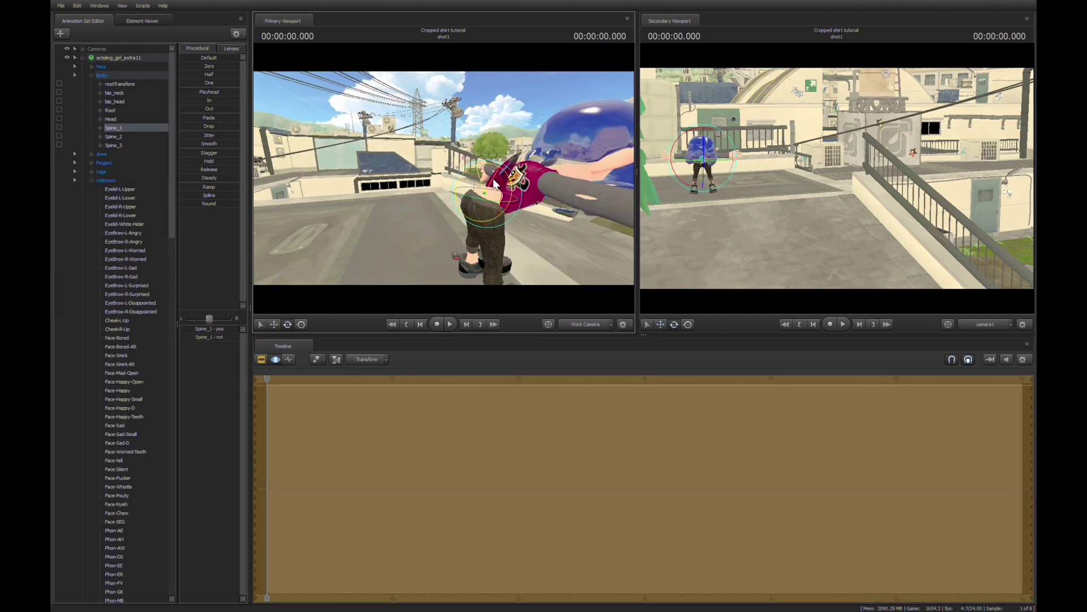
# - Rotate the octoling's Spine_1 and Head bones so her upper body bends and her face looks up
pyautogui.keyDown('ctrl'); pyautogui.click(494, 184); pyautogui.keyUp('ctrl')
pyautogui.moveTo(493, 184); pyautogui.dragTo(456, 159)
pyautogui.keyDown('ctrl'); pyautogui.click(456, 159); pyautogui.keyUp('ctrl')
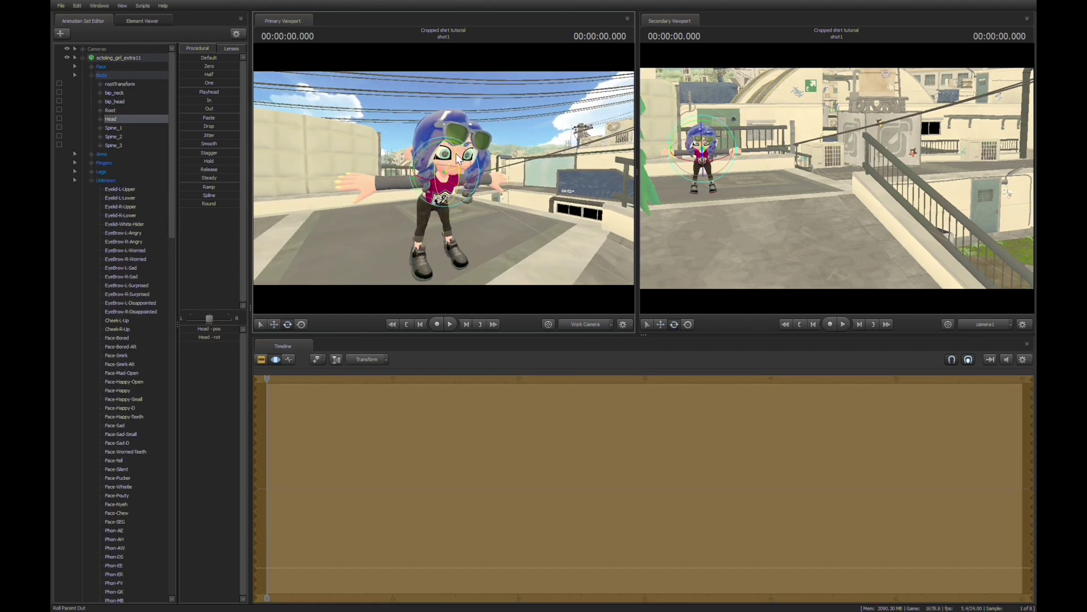
# - Move and rotate the shirt's bip_hip bone to keep the midriff exposed in the bent pose
pyautogui.click(121, 197)
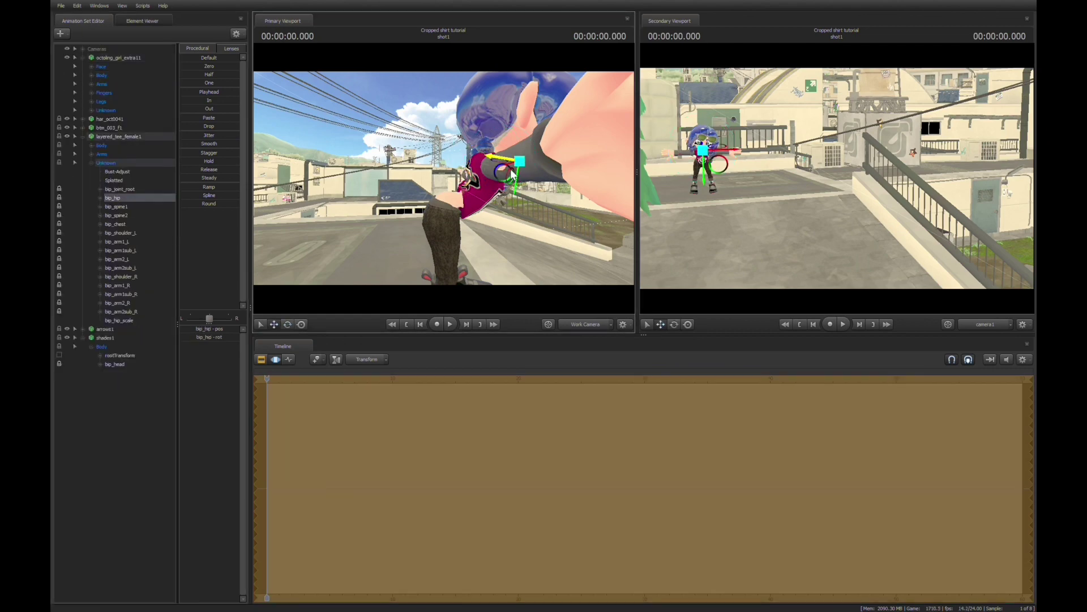
pyautogui.keyDown('alt'); pyautogui.moveTo(487, 170); pyautogui.dragTo(373, 143); pyautogui.keyUp('alt')
pyautogui.keyDown('ctrl'); pyautogui.click(352, 187); pyautogui.keyUp('ctrl')
pyautogui.click(287, 324)
pyautogui.keyDown('ctrl'); pyautogui.click(361, 164); pyautogui.keyUp('ctrl')
pyautogui.click(136, 267)
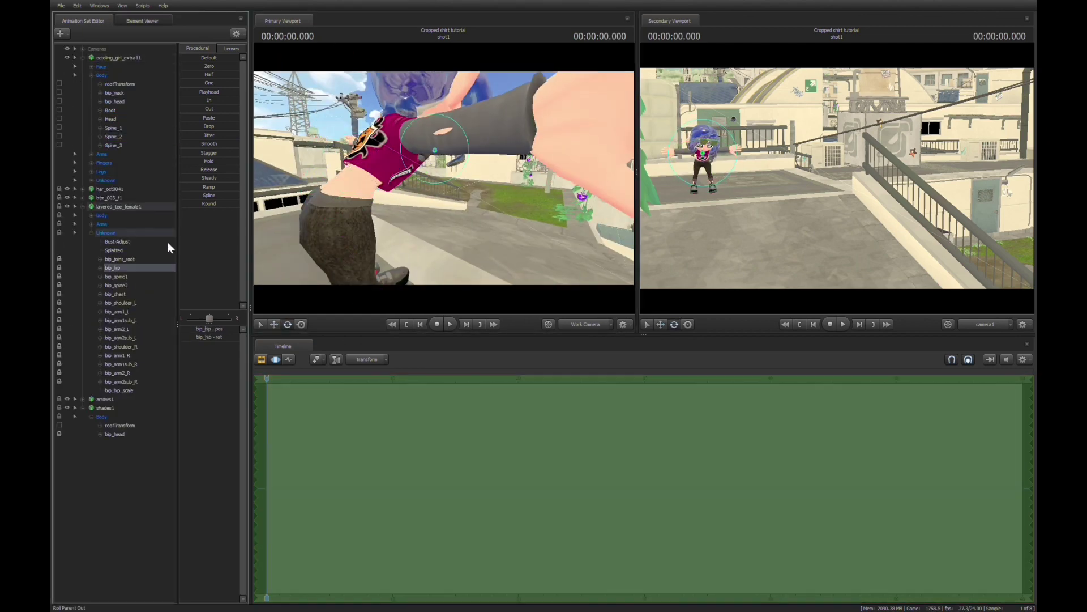
pyautogui.press('w')
pyautogui.keyDown('alt'); pyautogui.moveTo(385, 159); pyautogui.dragTo(462, 169); pyautogui.keyUp('alt')
# - Rotate the octoling's Head bone to tilt her head
pyautogui.click(111, 119)
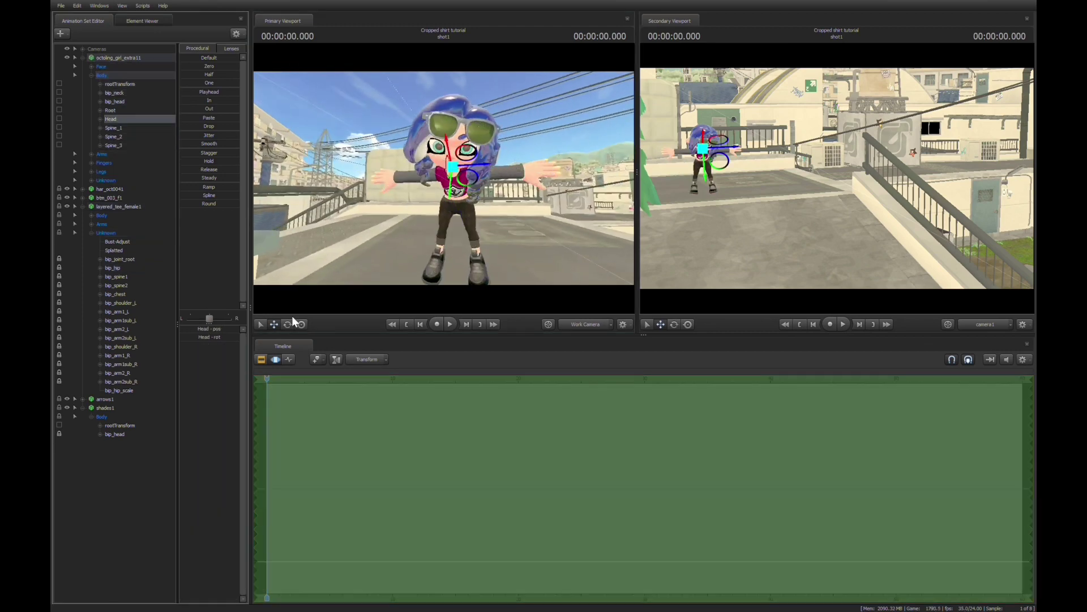
pyautogui.click(287, 324)
pyautogui.moveTo(468, 170); pyautogui.dragTo(437, 196)
# - Rotate the octoling's left arm out of its T-pose using the Arm_1_L and Clavicle_L bones
pyautogui.click(118, 57)
pyautogui.click(83, 58)
pyautogui.click(82, 57)
pyautogui.click(91, 180)
pyautogui.scroll(-7, 62, 340)
pyautogui.click(448, 182)
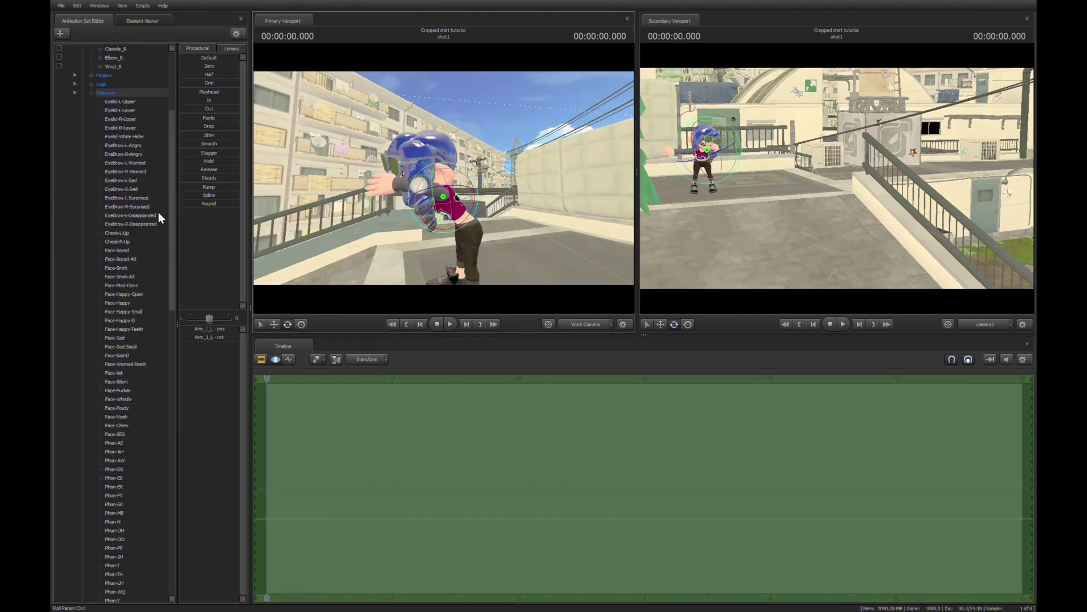
pyautogui.click(474, 187)
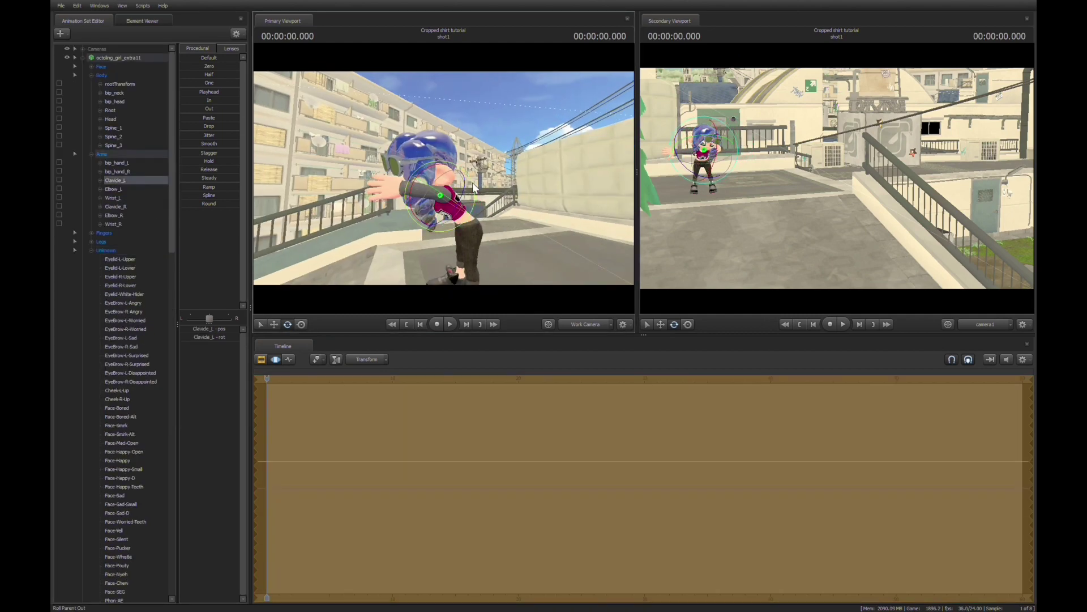
pyautogui.moveTo(390, 162); pyautogui.dragTo(443, 178)
# - Lower the octoling's right arm in front of her legs by rotating the Arm_1_R and Arm_2_R bones
pyautogui.scroll(-20, 114, 259)
pyautogui.click(115, 258)
pyautogui.moveTo(459, 220); pyautogui.dragTo(399, 209)
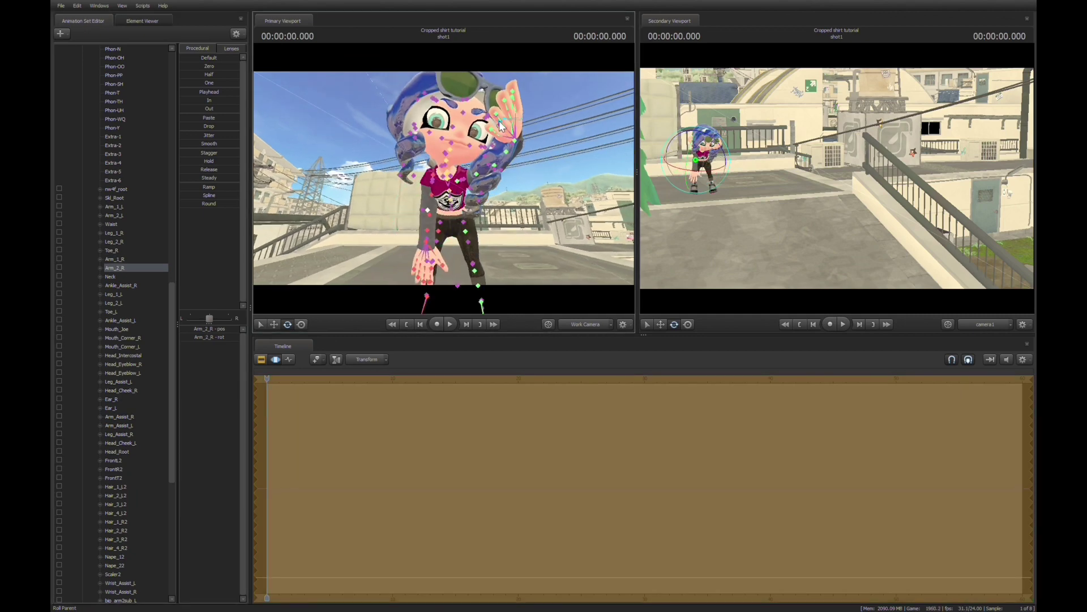
pyautogui.scroll(9, 113, 246)
pyautogui.moveTo(453, 187)
pyautogui.mouseDown()
pyautogui.moveTo(396, 170)
pyautogui.moveTo(442, 148)
pyautogui.moveTo(450, 183)
pyautogui.moveTo(396, 187)
pyautogui.moveTo(430, 195)
pyautogui.moveTo(444, 184)
pyautogui.mouseUp()
pyautogui.scroll(-7, 114, 245)
pyautogui.click(114, 268)
# - Adjust the octoling's left arm bones to hold her raised hand beside her head
pyautogui.keyDown('ctrl'); pyautogui.click(456, 141); pyautogui.keyUp('ctrl')
pyautogui.keyDown('ctrl'); pyautogui.click(456, 153); pyautogui.keyUp('ctrl')
pyautogui.press('w')
pyautogui.scroll(-8, 123, 324)
pyautogui.keyDown('ctrl'); pyautogui.click(383, 195); pyautogui.keyUp('ctrl')
pyautogui.press('e')
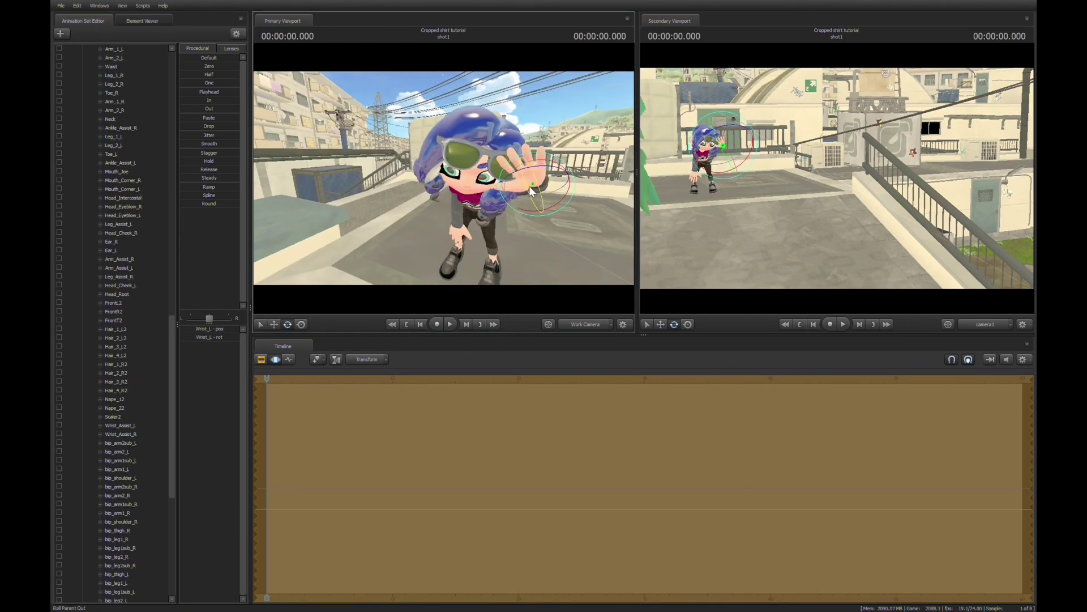
# - Rotate the Wrist_L bone and bring the left hand up to the octoling's forehead
pyautogui.keyDown('alt'); pyautogui.moveTo(530, 187); pyautogui.dragTo(510, 170); pyautogui.keyUp('alt')
pyautogui.moveTo(509, 170); pyautogui.dragTo(506, 165)
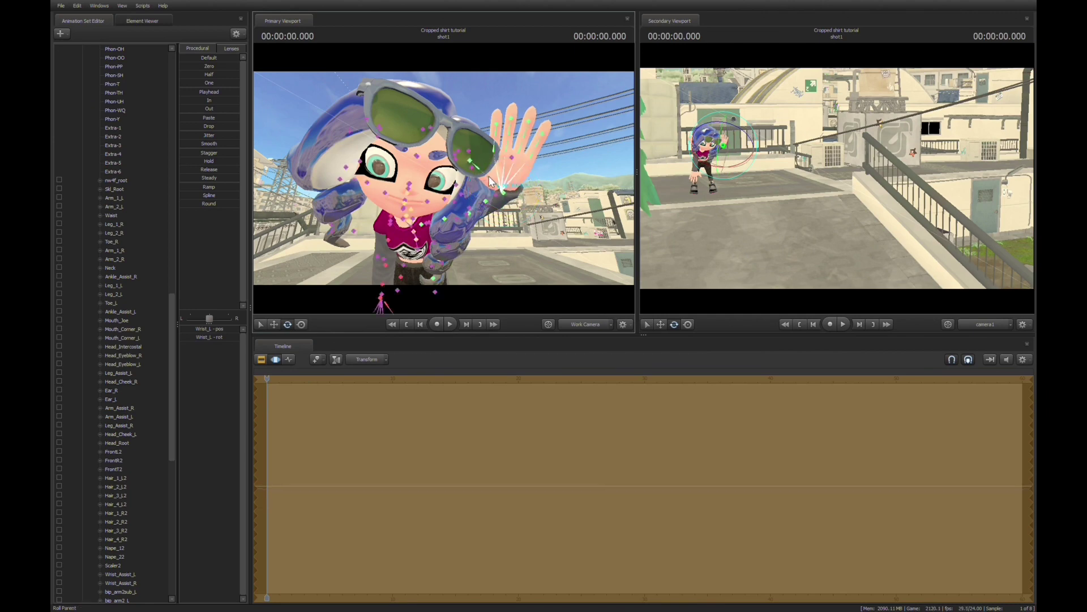
pyautogui.press('w')
pyautogui.moveTo(552, 199); pyautogui.dragTo(507, 197)
pyautogui.press('s')
pyautogui.keyDown('ctrl'); pyautogui.click(471, 143); pyautogui.keyUp('ctrl')
pyautogui.keyDown('ctrl'); pyautogui.click(490, 143); pyautogui.keyUp('ctrl')
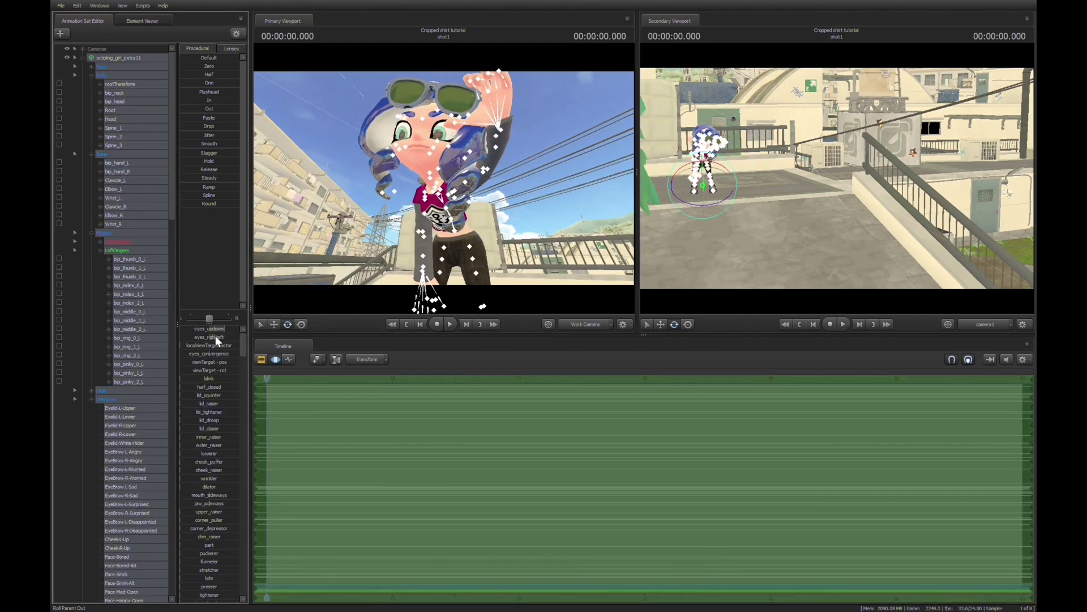
# - Make the octoling wink with a smirk using the Face-Smirk-Alt, Eyelid-L-Upper and Eyelid-L-Lower sliders
pyautogui.scroll(-4, 219, 432)
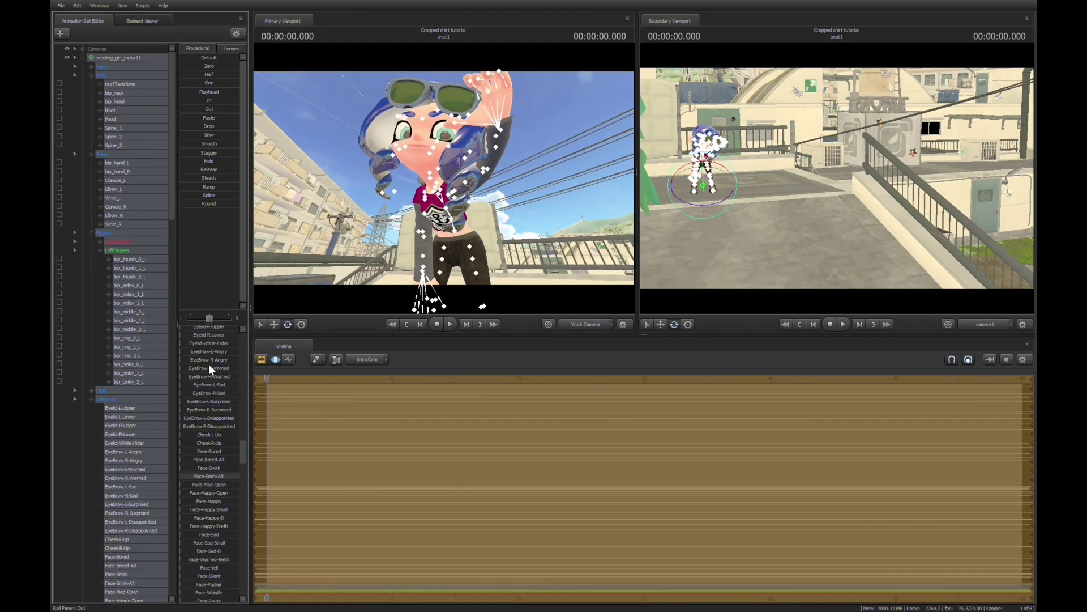
pyautogui.scroll(3, 209, 366)
pyautogui.moveTo(209, 397); pyautogui.dragTo(240, 397)
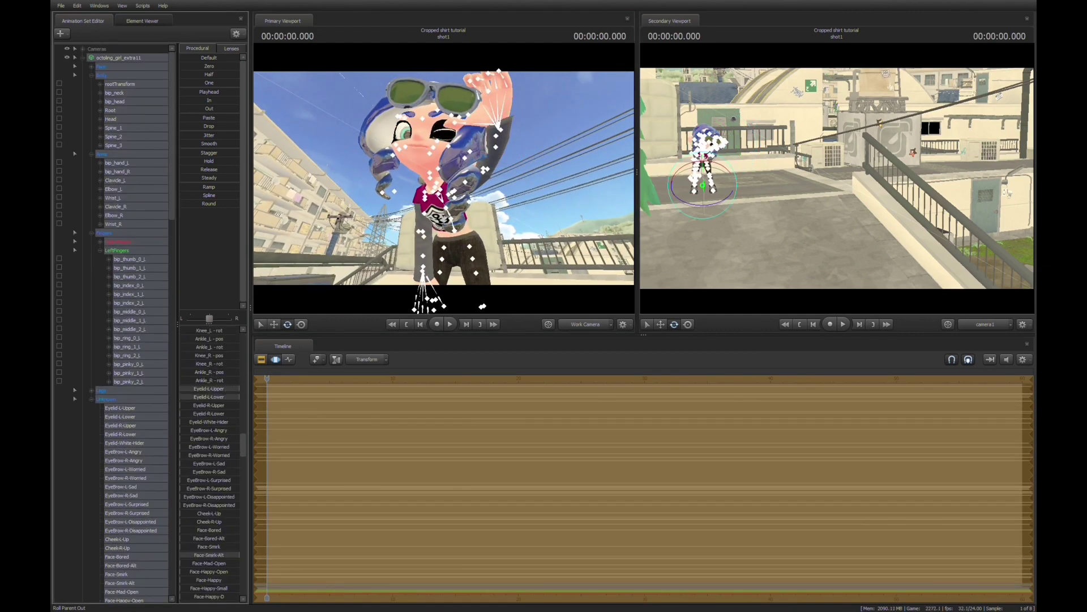
# - Refine the octoling's upper-body and arm pose so her left hand reaches the shades
pyautogui.keyDown('ctrl'); pyautogui.click(456, 161); pyautogui.keyUp('ctrl')
pyautogui.moveTo(456, 162); pyautogui.dragTo(440, 188)
pyautogui.click(117, 58)
pyautogui.keyDown('ctrl'); pyautogui.click(490, 237); pyautogui.keyUp('ctrl')
pyautogui.scroll(-20, 127, 221)
pyautogui.click(115, 66)
pyautogui.keyDown('ctrl'); pyautogui.click(442, 206); pyautogui.keyUp('ctrl')
pyautogui.keyDown('ctrl'); pyautogui.click(464, 267); pyautogui.keyUp('ctrl')
# - Curl the octoling's left fingers around the shades, including the bip_ring_1_L and bip_pinky_0_L bones
pyautogui.keyDown('ctrl'); pyautogui.click(468, 135); pyautogui.keyUp('ctrl')
pyautogui.keyDown('ctrl'); pyautogui.click(453, 176); pyautogui.keyUp('ctrl')
pyautogui.click(518, 110)
pyautogui.keyDown('ctrl'); pyautogui.click(494, 213); pyautogui.keyUp('ctrl')
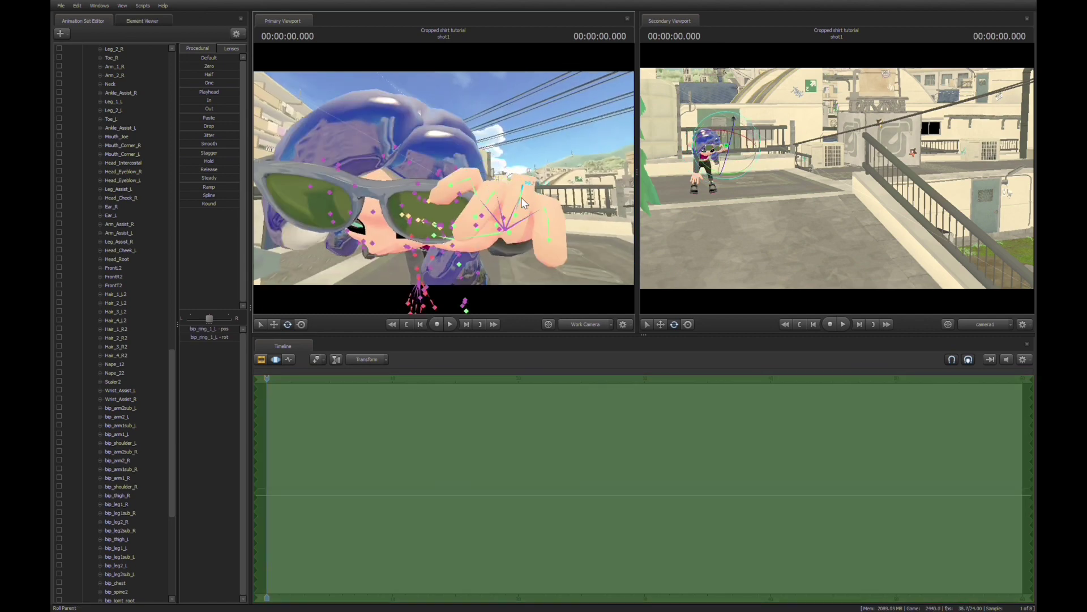
pyautogui.moveTo(521, 198); pyautogui.dragTo(431, 170)
pyautogui.keyDown('ctrl'); pyautogui.click(467, 196); pyautogui.keyUp('ctrl')
# - Collapse the hair model's Unknown bone group and select the octoling's Neck bone
pyautogui.scroll(20, 108, 111)
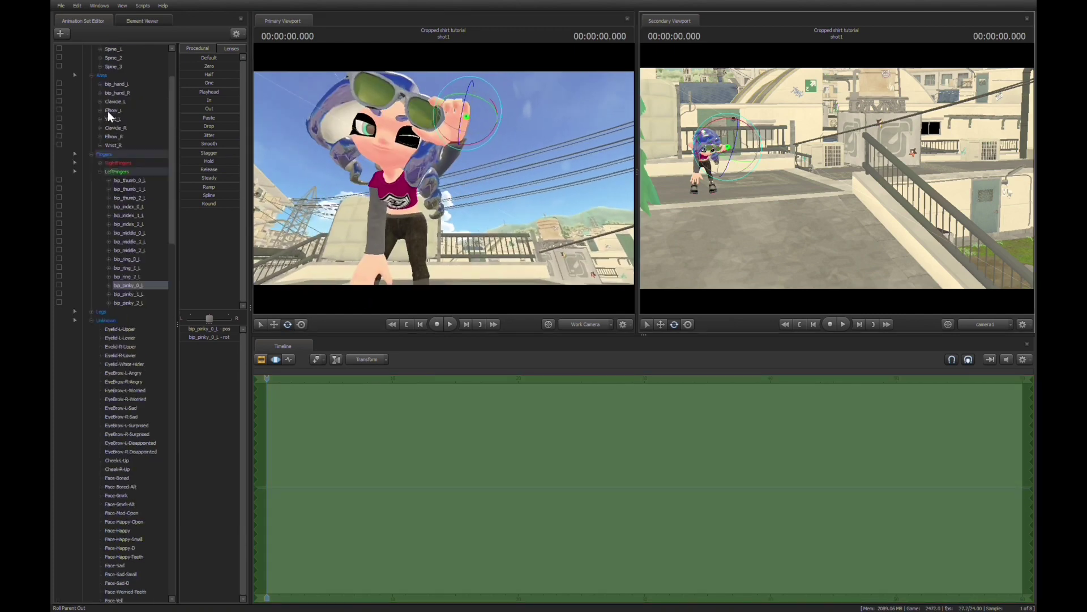
pyautogui.scroll(5, 108, 111)
pyautogui.click(82, 58)
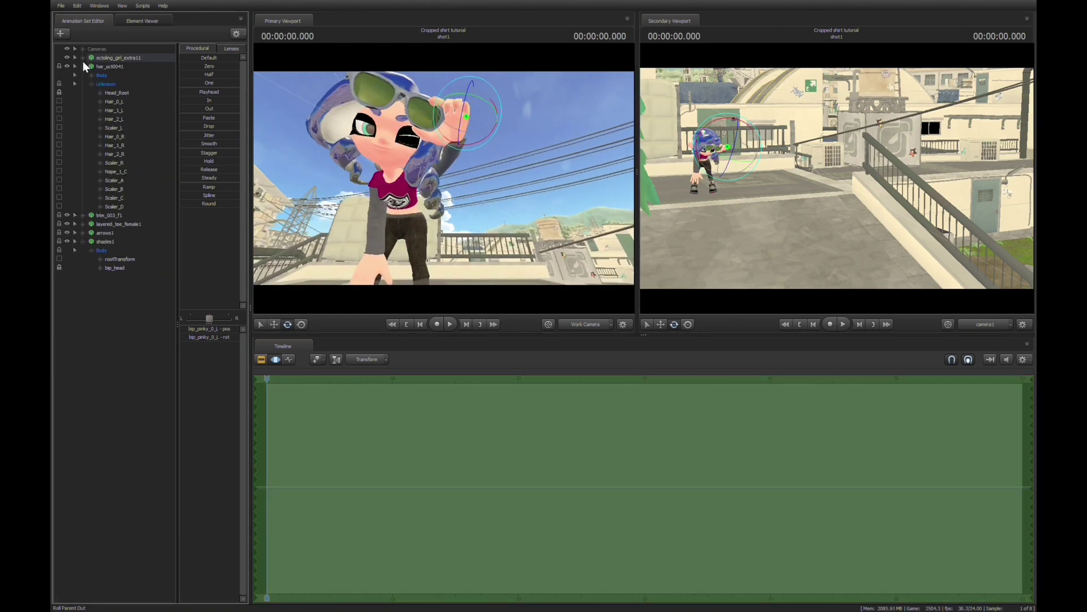
pyautogui.click(91, 84)
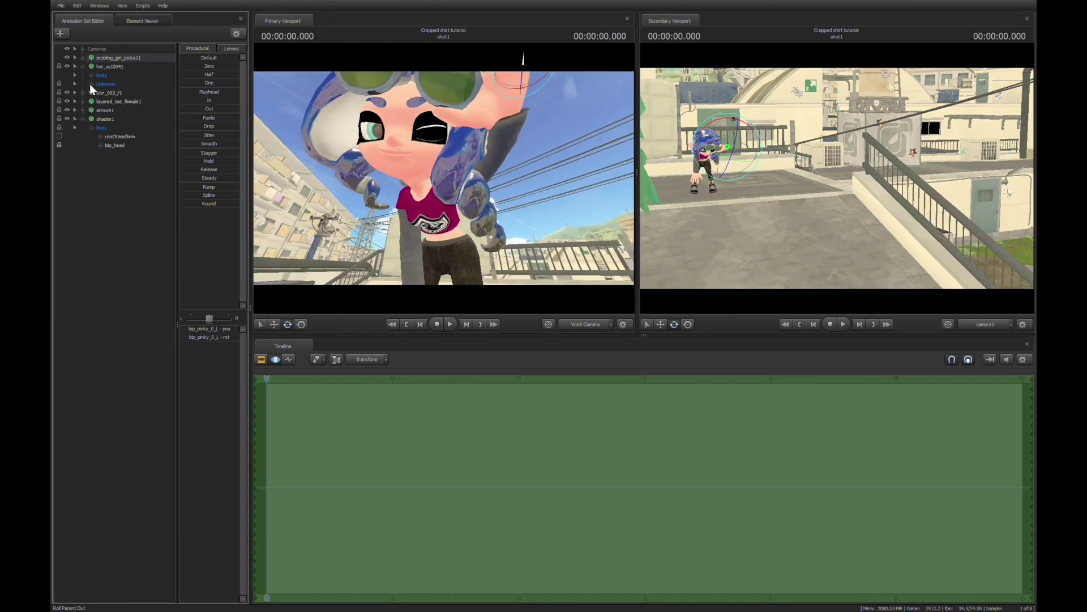
pyautogui.click(83, 58)
pyautogui.scroll(-20, 121, 430)
pyautogui.scroll(12, 133, 165)
pyautogui.scroll(-14, 132, 165)
pyautogui.click(134, 451)
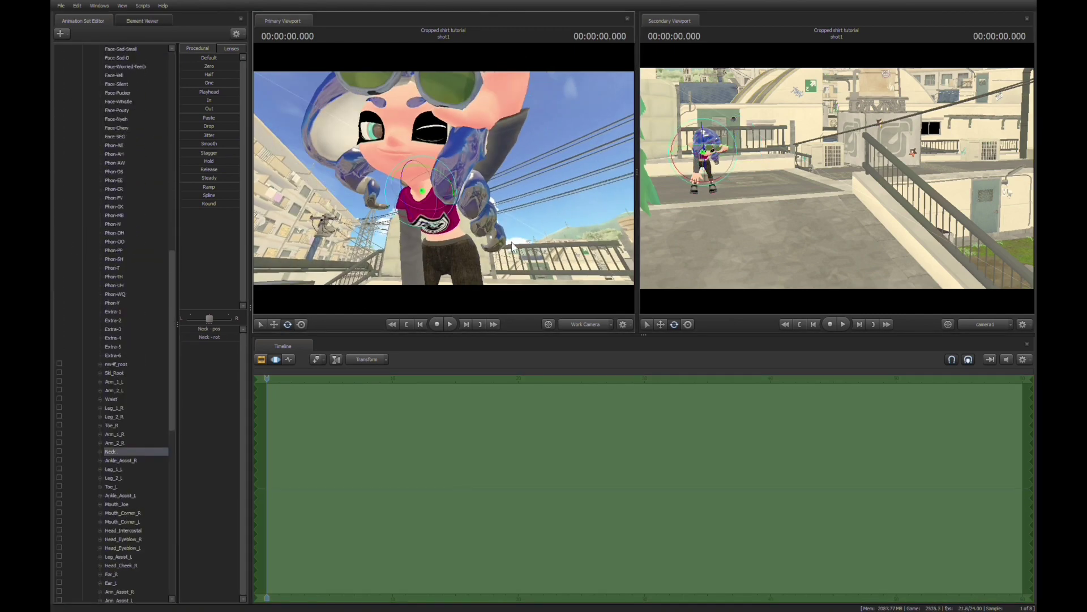
# - Adjust the octoling's Face-Smirk and Face-Pouty expression and frame her up close through camera1
pyautogui.scroll(20, 129, 114)
pyautogui.click(119, 58)
pyautogui.scroll(-20, 210, 500)
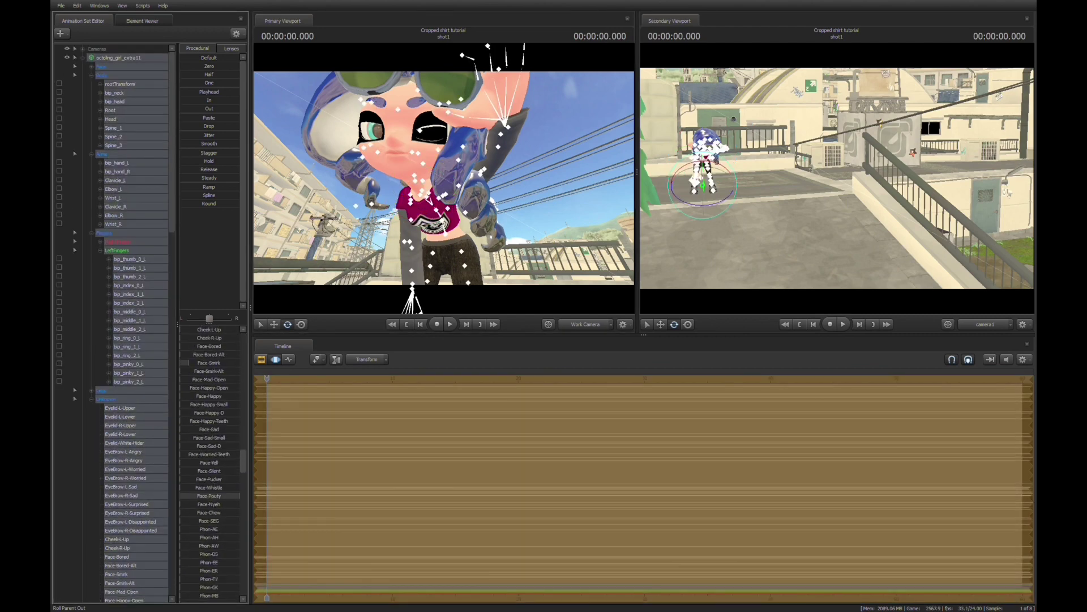
pyautogui.moveTo(837, 178); pyautogui.dragTo(816, 153)
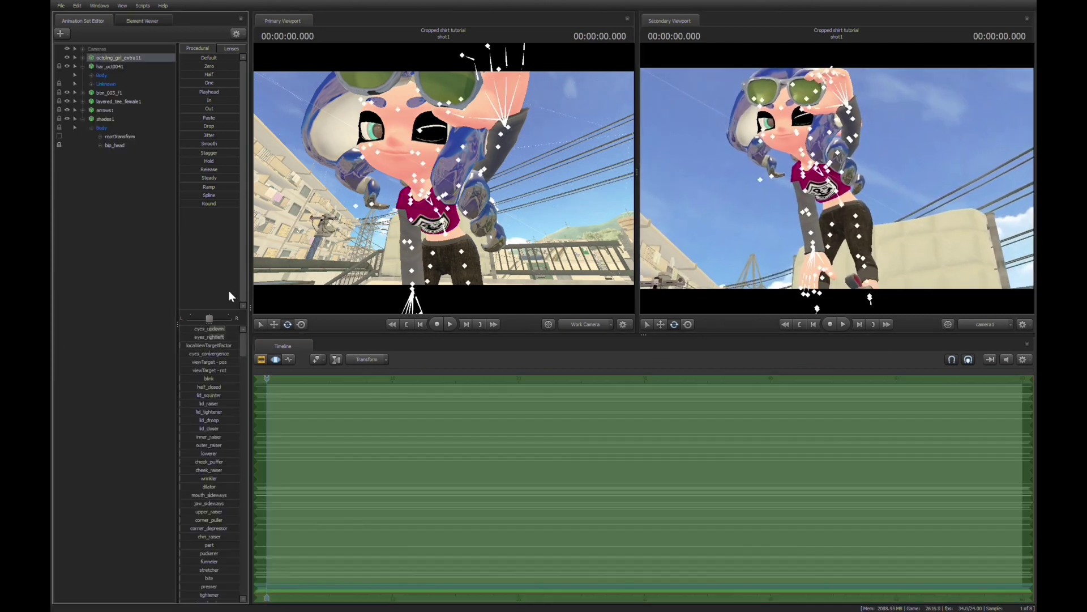
# - Position light1 and light2 around the octoling and tint light1 by adjusting its color_green value
pyautogui.click(74, 395)
pyautogui.scroll(-5, 73, 395)
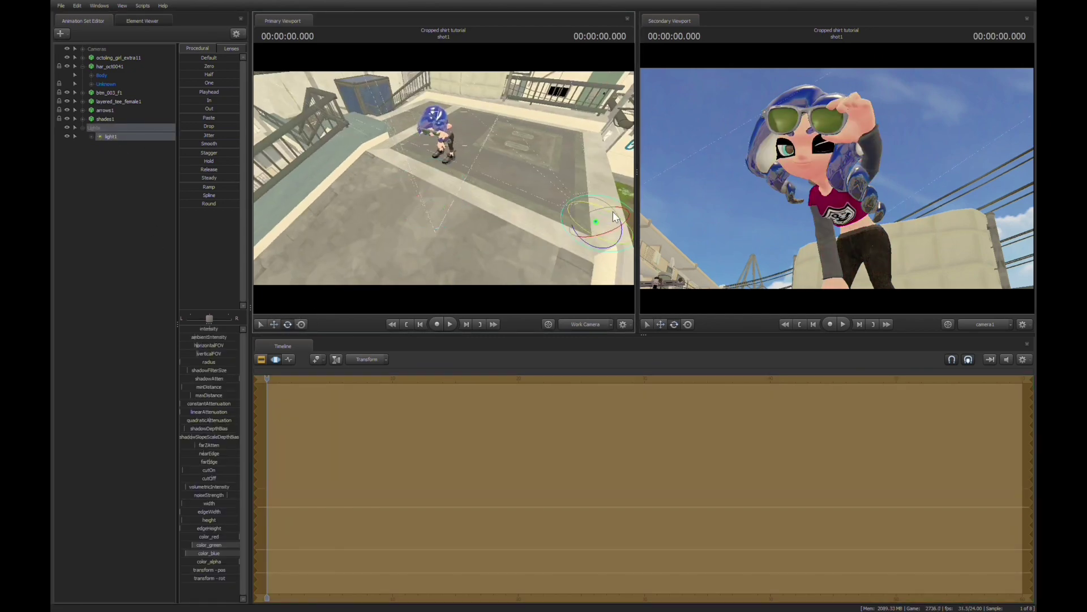
pyautogui.moveTo(613, 211); pyautogui.dragTo(464, 124)
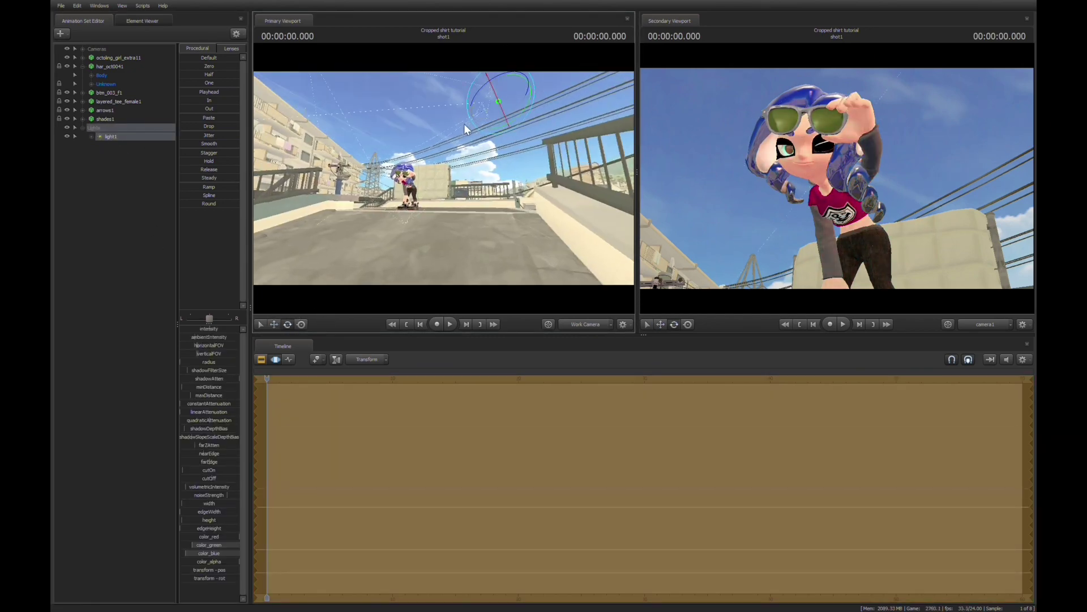
pyautogui.moveTo(192, 544); pyautogui.dragTo(202, 545)
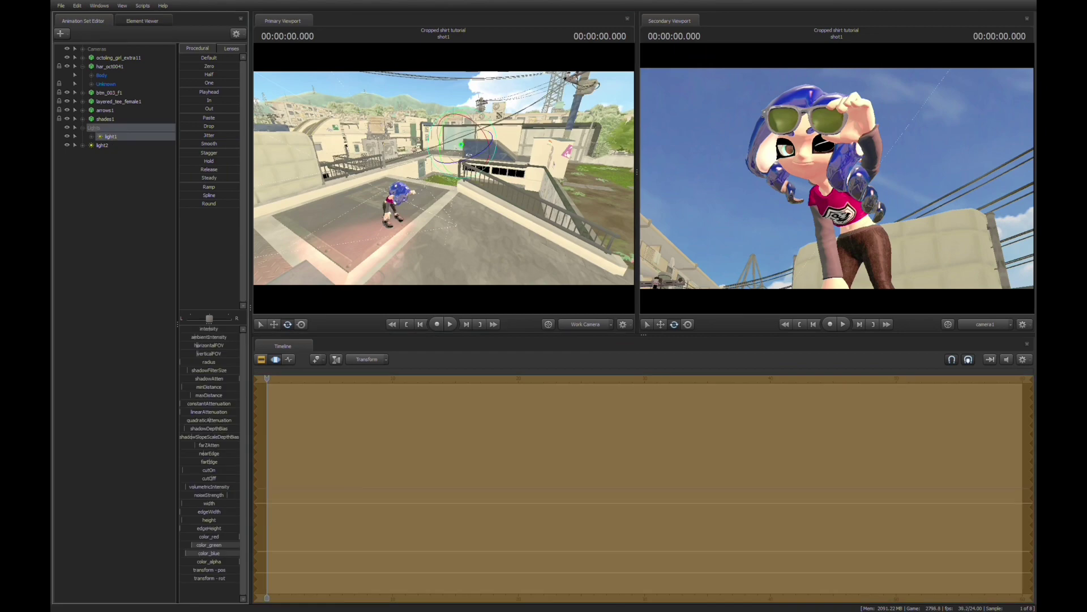
pyautogui.click(102, 145)
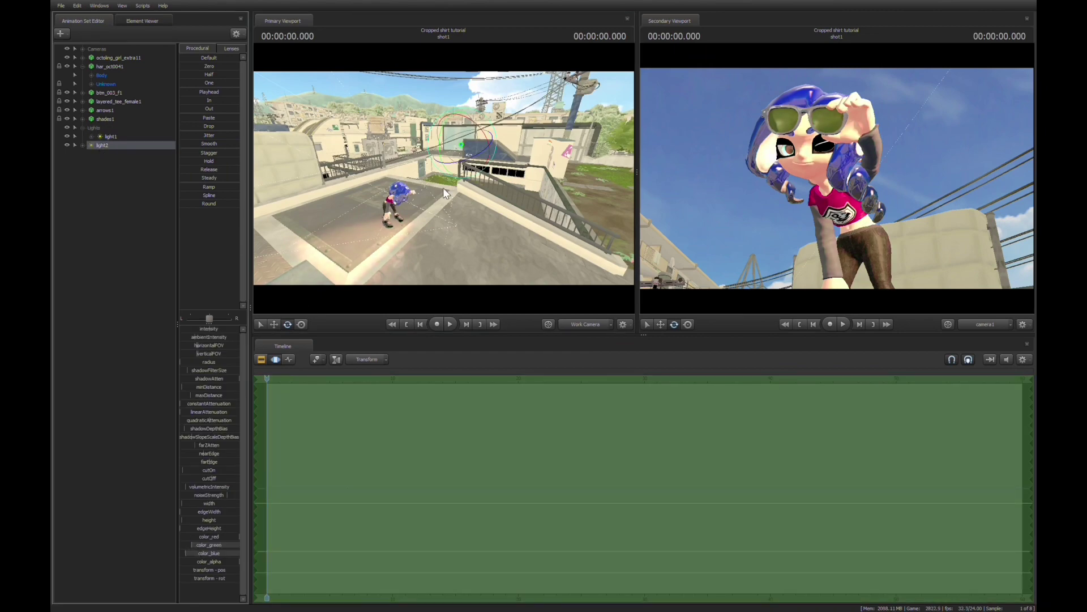
pyautogui.moveTo(453, 148); pyautogui.dragTo(397, 132)
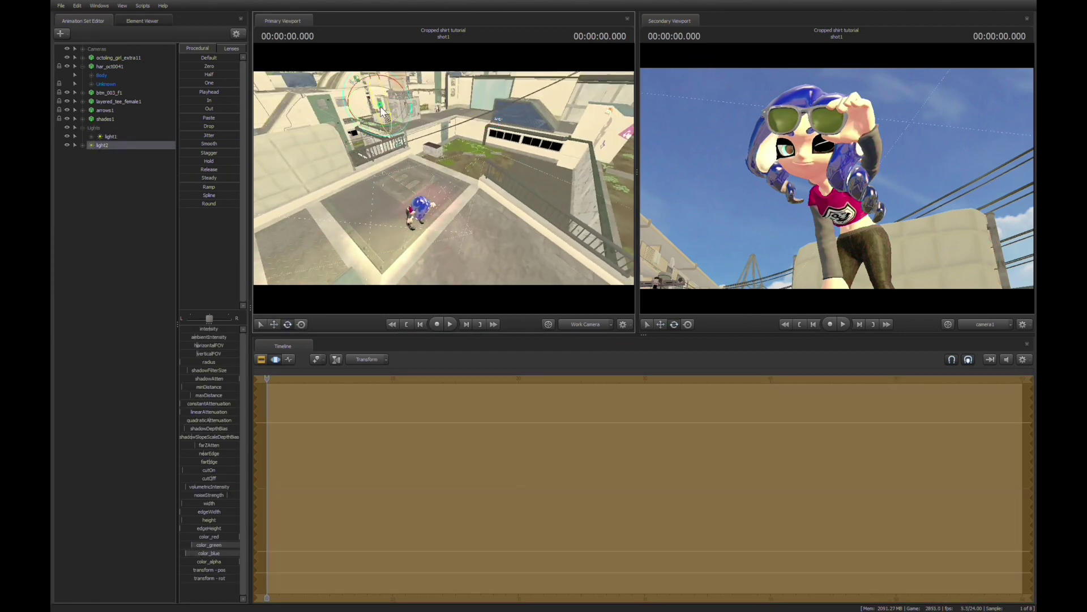
# - Undo the latest adjustments to light1 and light2
pyautogui.click(111, 136)
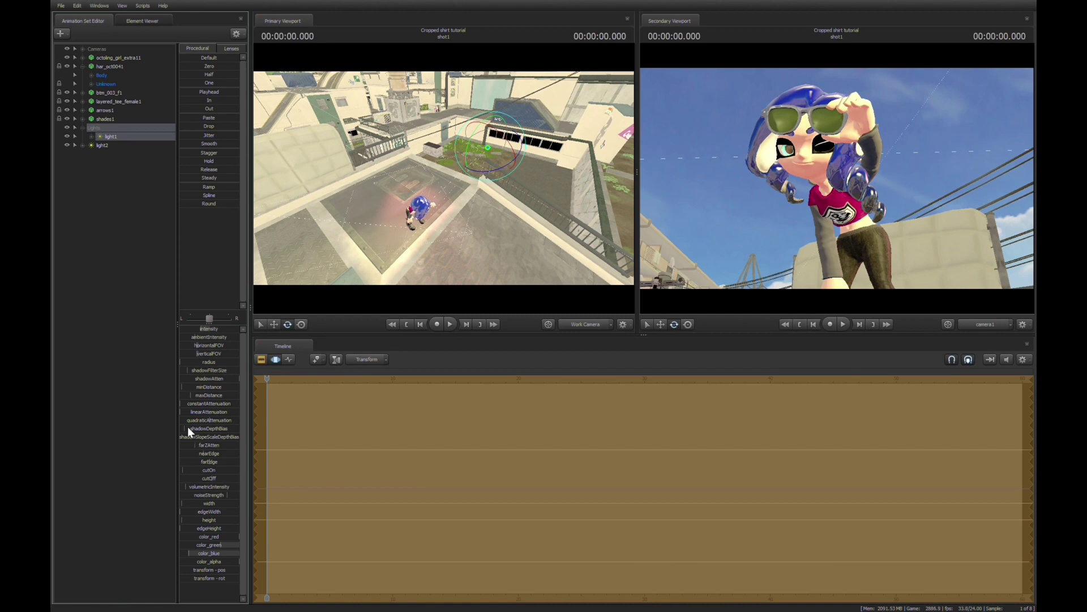
pyautogui.hotkey('ctrl', 'z')
pyautogui.hotkey('ctrl', 'z')
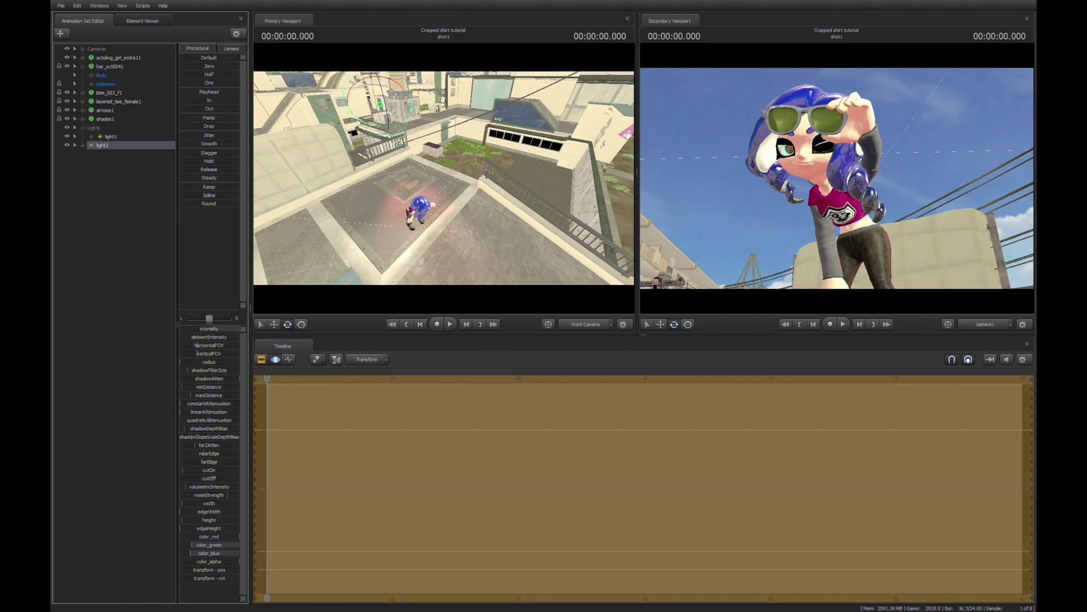
pyautogui.hotkey('ctrl', 'z')
pyautogui.hotkey('ctrl', 'z')
pyautogui.hotkey('ctrl', 'z')
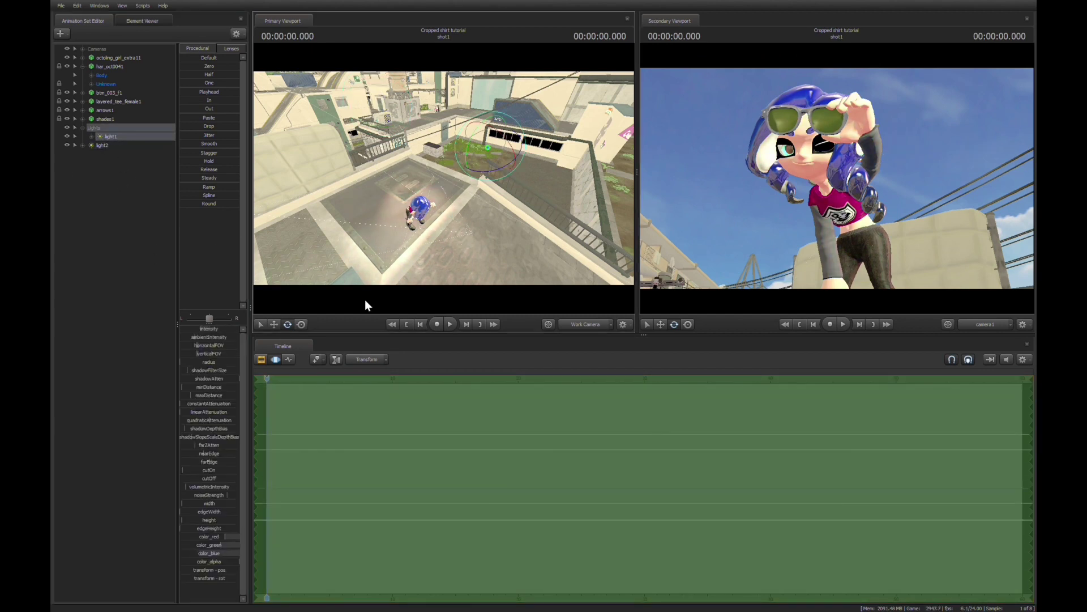
# - Rotate the octoling's Neck bone to refine the tilt of her head toward the camera
pyautogui.moveTo(453, 180); pyautogui.dragTo(502, 187)
pyautogui.click(106, 58)
pyautogui.click(82, 57)
pyautogui.scroll(-20, 120, 323)
pyautogui.scroll(7, 120, 226)
pyautogui.click(110, 137)
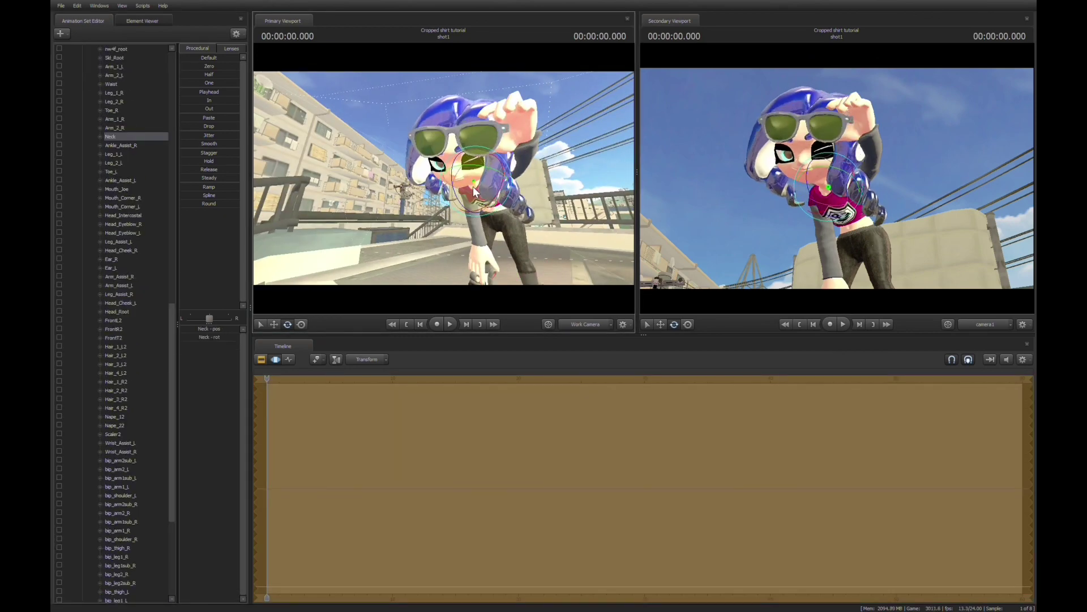
pyautogui.click(488, 173)
# - Select light2 to check the lighting and delete the extra light from the Lights group
pyautogui.click(82, 58)
pyautogui.click(130, 154)
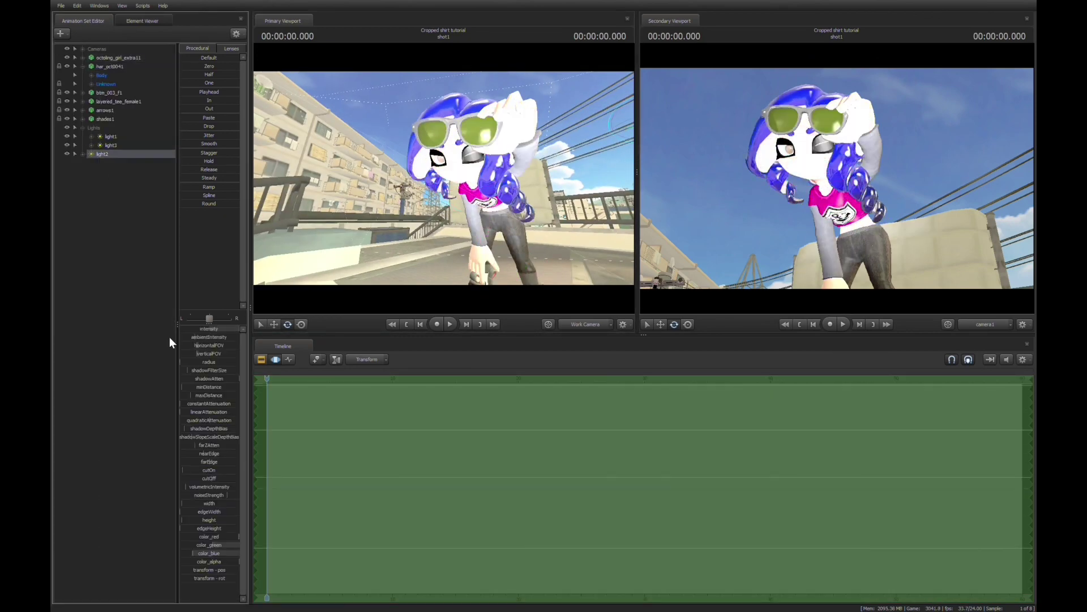
pyautogui.moveTo(443, 178)
pyautogui.mouseDown()
pyautogui.moveTo(443, 204)
pyautogui.moveTo(492, 187)
pyautogui.moveTo(470, 196)
pyautogui.moveTo(443, 178)
pyautogui.mouseUp()
pyautogui.click(111, 145)
pyautogui.click(288, 324)
pyautogui.press('Delete')
# - Try adjusting the camera framing and the octoling's pose, and undo the changes
pyautogui.click(98, 49)
pyautogui.click(102, 145)
pyautogui.click(83, 57)
pyautogui.click(114, 58)
pyautogui.keyDown('ctrl'); pyautogui.click(517, 176); pyautogui.keyUp('ctrl')
pyautogui.keyDown('ctrl'); pyautogui.click(499, 213); pyautogui.keyUp('ctrl')
pyautogui.hotkey('ctrl', 'z')
pyautogui.hotkey('ctrl', 'z')
pyautogui.hotkey('ctrl', 'z')
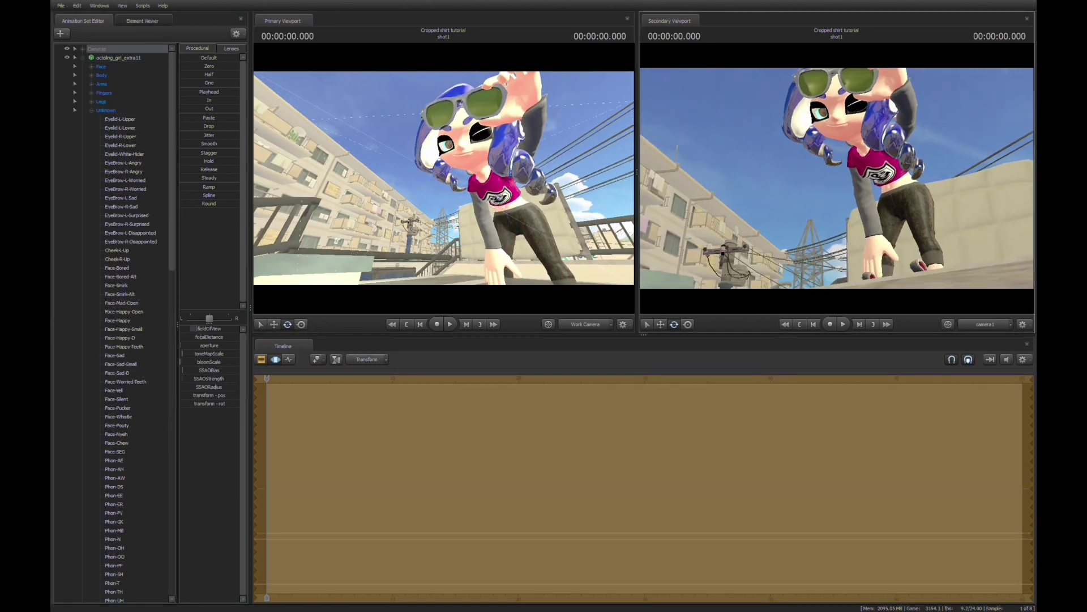
pyautogui.hotkey('ctrl', 'z')
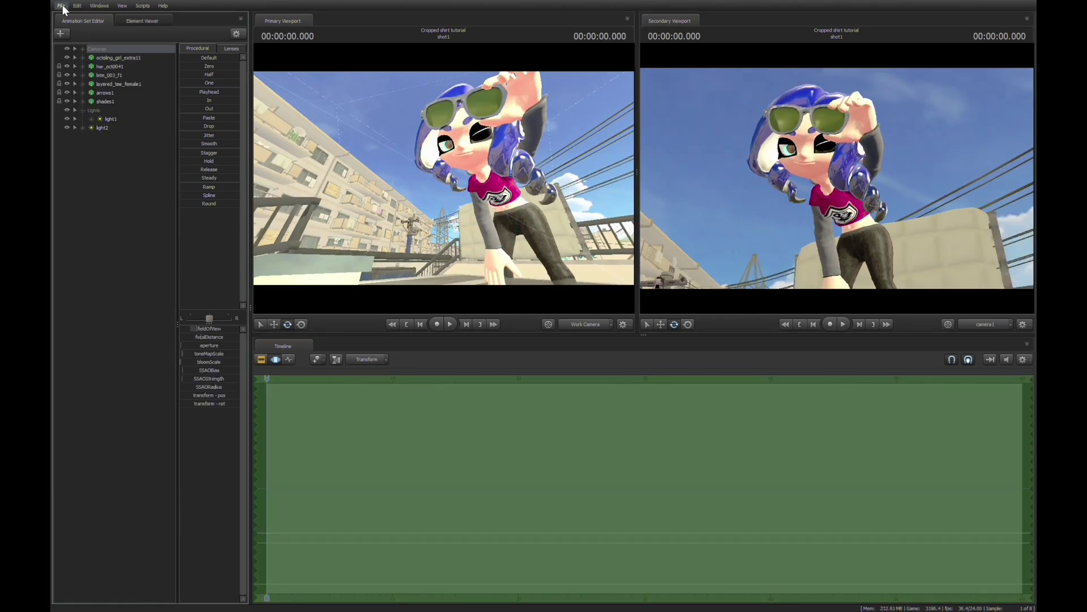